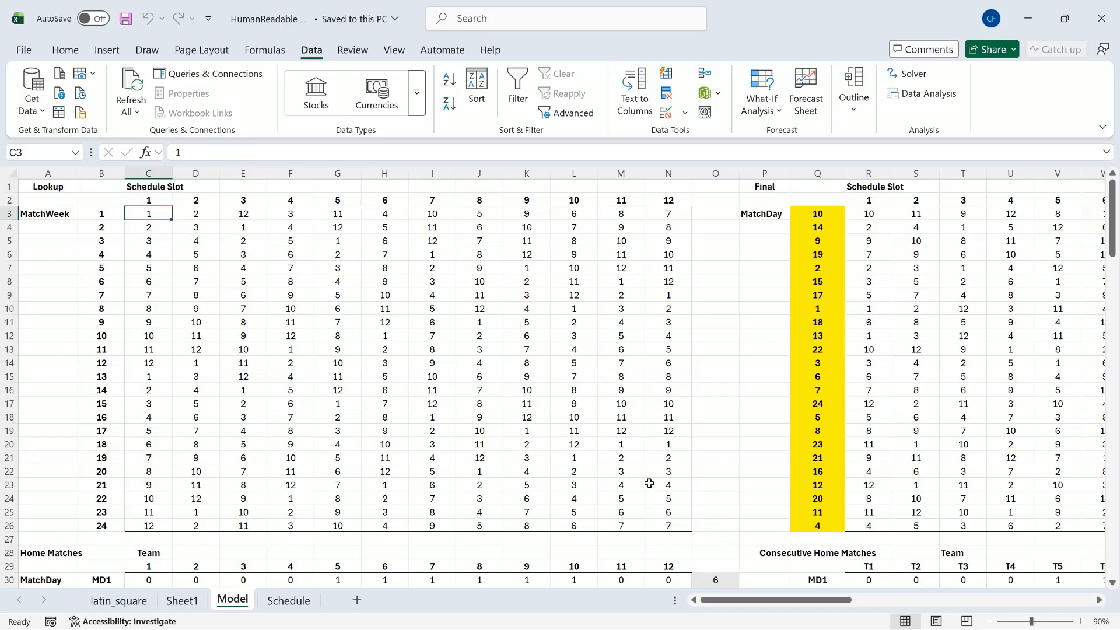
Step: Review the Model sheet's home and away match tables, the streak and match gap limits, and the list of required cell values
{"action": "scroll", "coordinate": [649, 484], "scroll_direction": "down", "scroll_amount": 7}
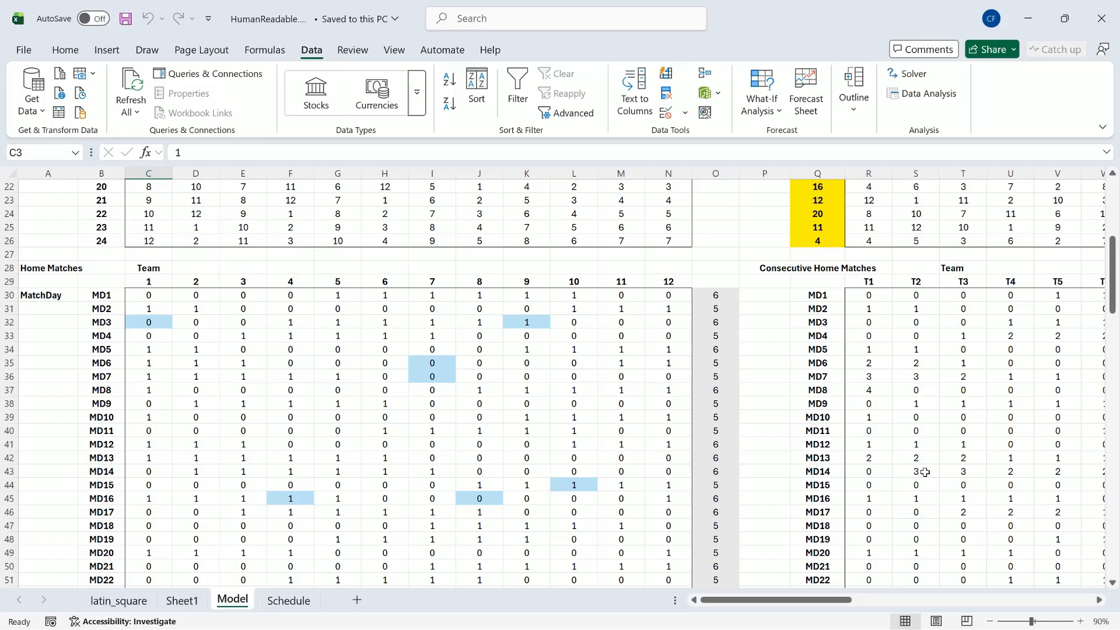
{"action": "scroll", "coordinate": [673, 448], "scroll_direction": "down", "scroll_amount": 11}
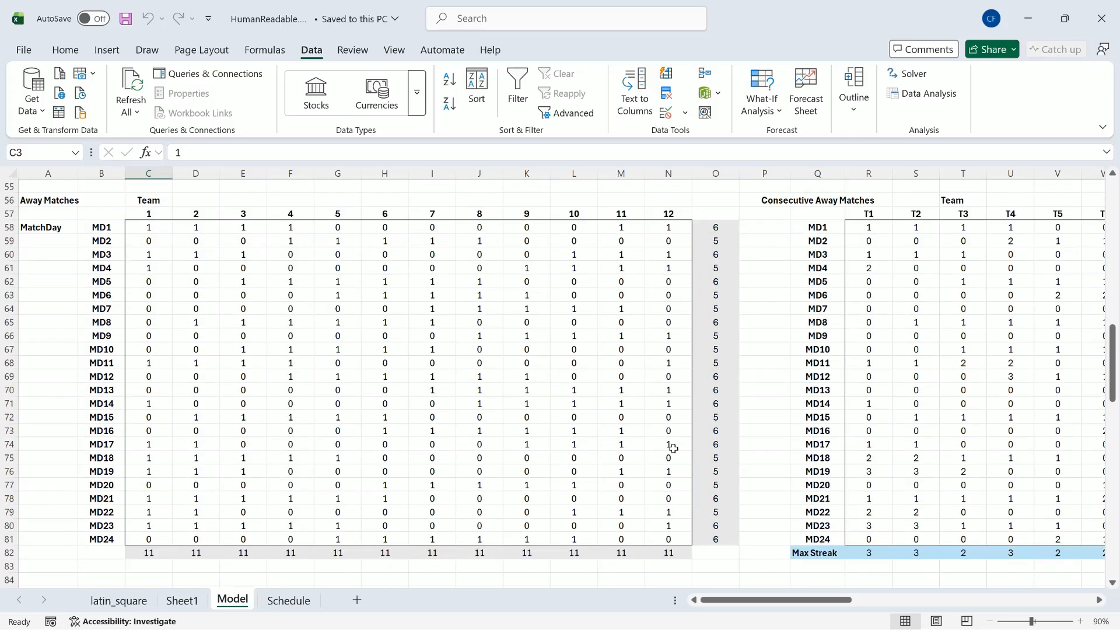
{"action": "scroll", "coordinate": [673, 448], "scroll_direction": "up", "scroll_amount": 18}
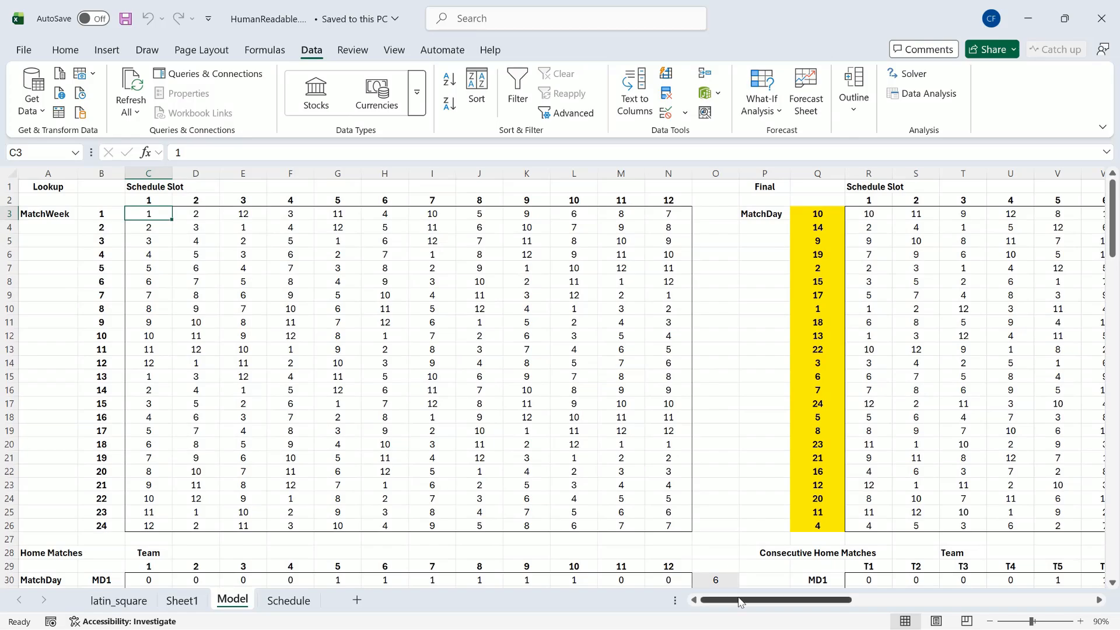
{"action": "left_click_drag", "start_coordinate": [744, 601], "coordinate": [829, 603]}
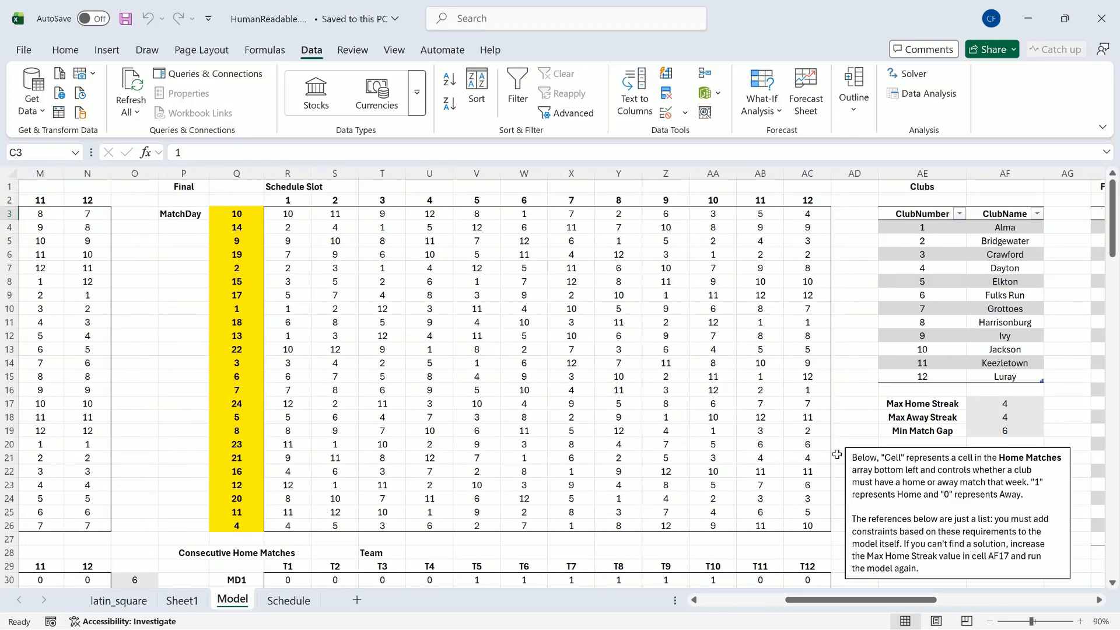
{"action": "left_click", "coordinate": [992, 404]}
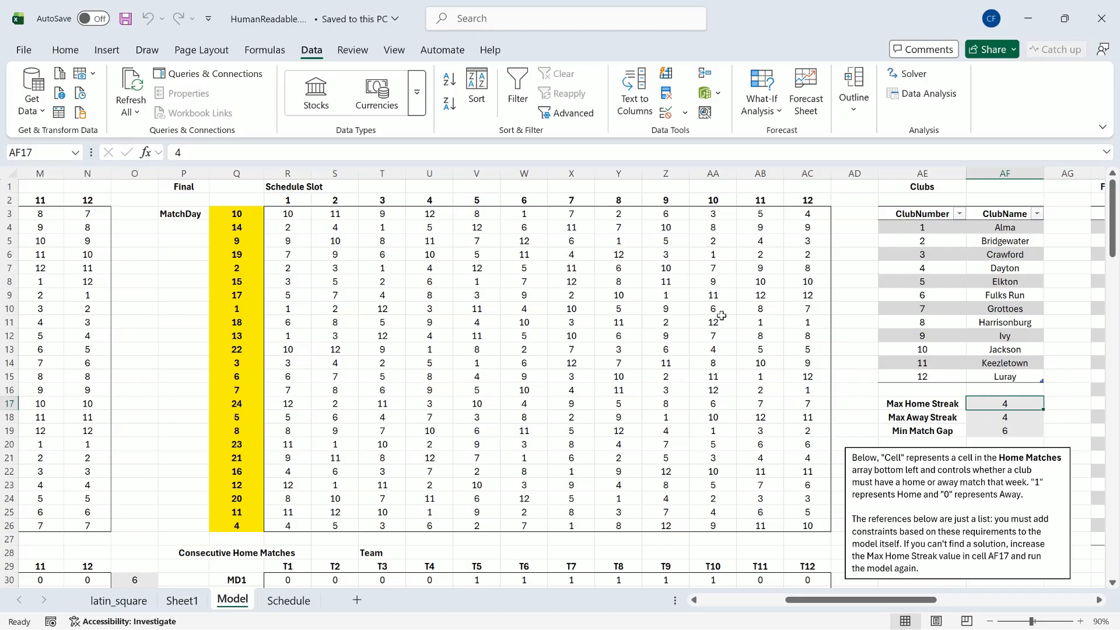
{"action": "left_click", "coordinate": [1005, 433]}
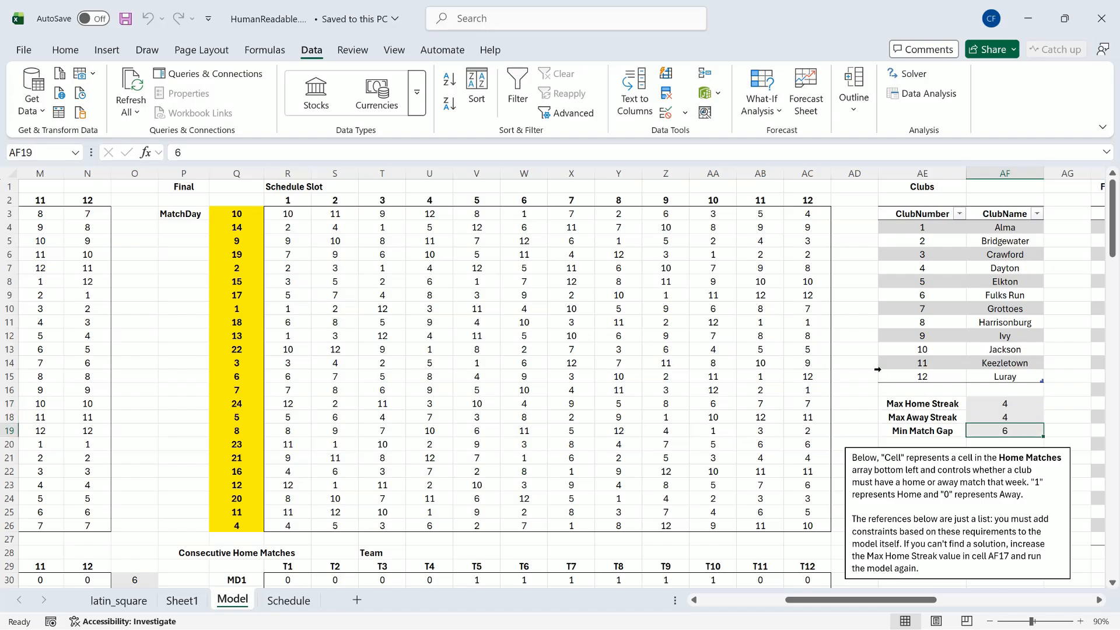
{"action": "scroll", "coordinate": [878, 369], "scroll_direction": "down", "scroll_amount": 4}
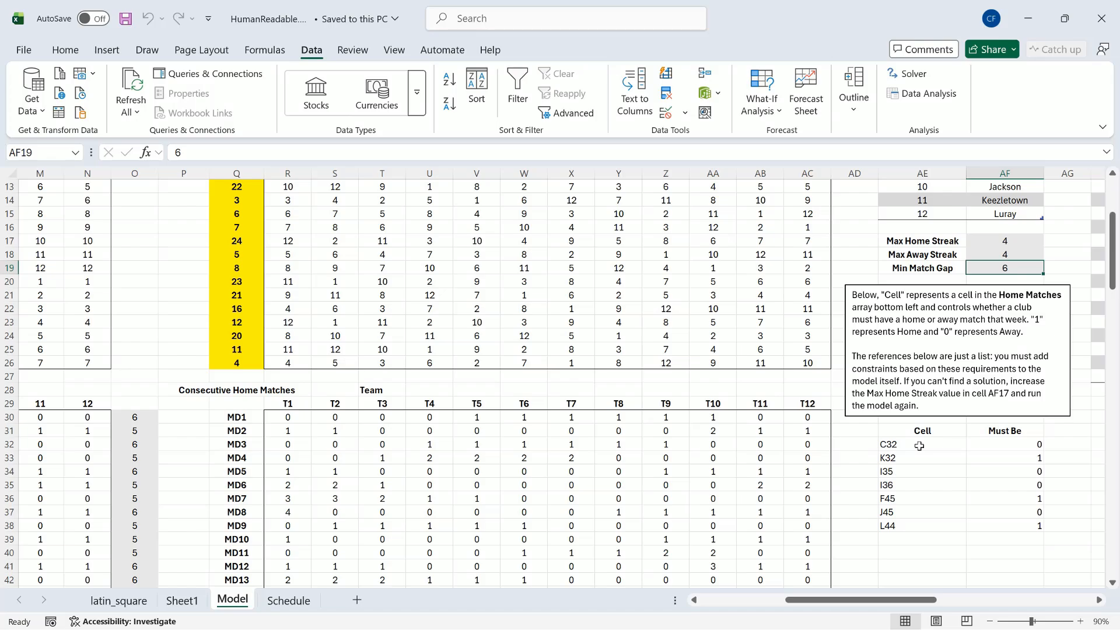
{"action": "left_click", "coordinate": [982, 445]}
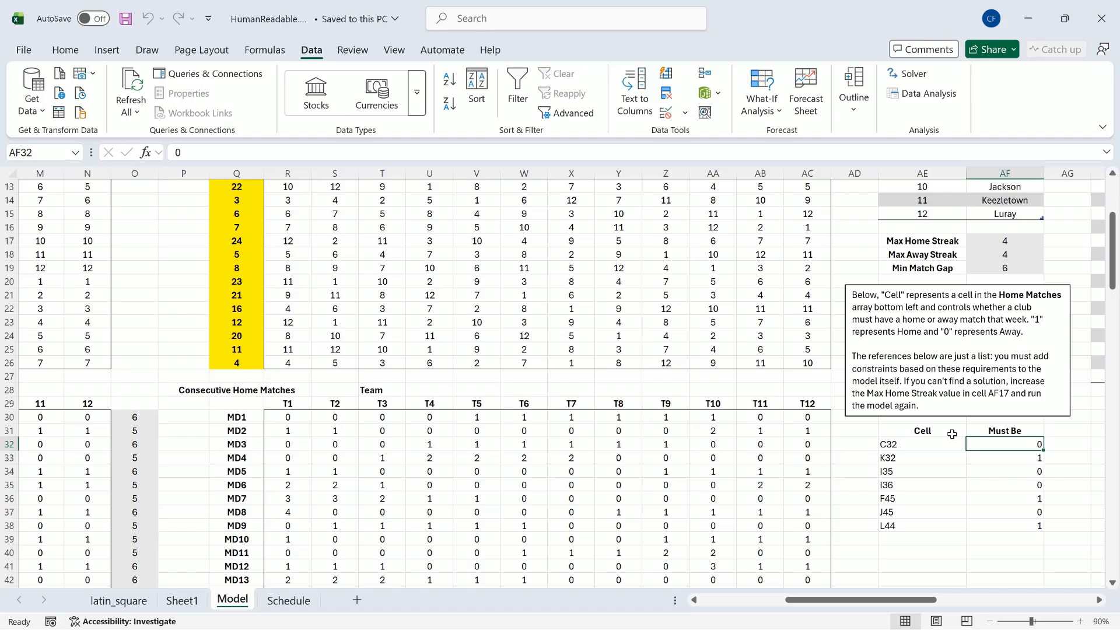
{"action": "left_click", "coordinate": [995, 458]}
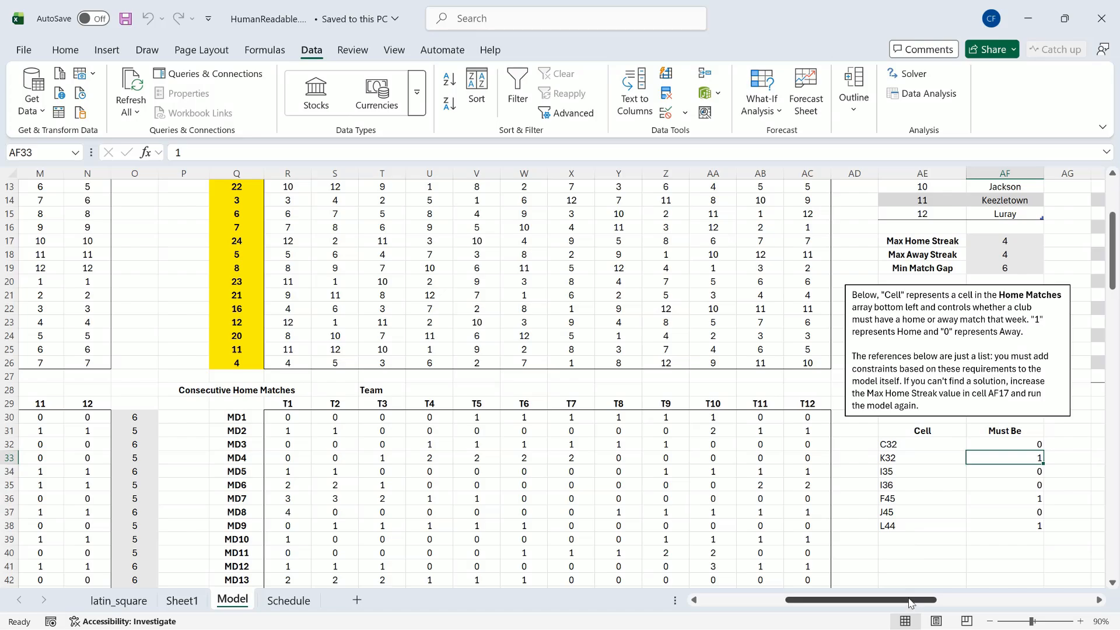
{"action": "left_click_drag", "start_coordinate": [912, 602], "coordinate": [912, 603]}
{"action": "scroll", "coordinate": [644, 423], "scroll_direction": "up", "scroll_amount": 4}
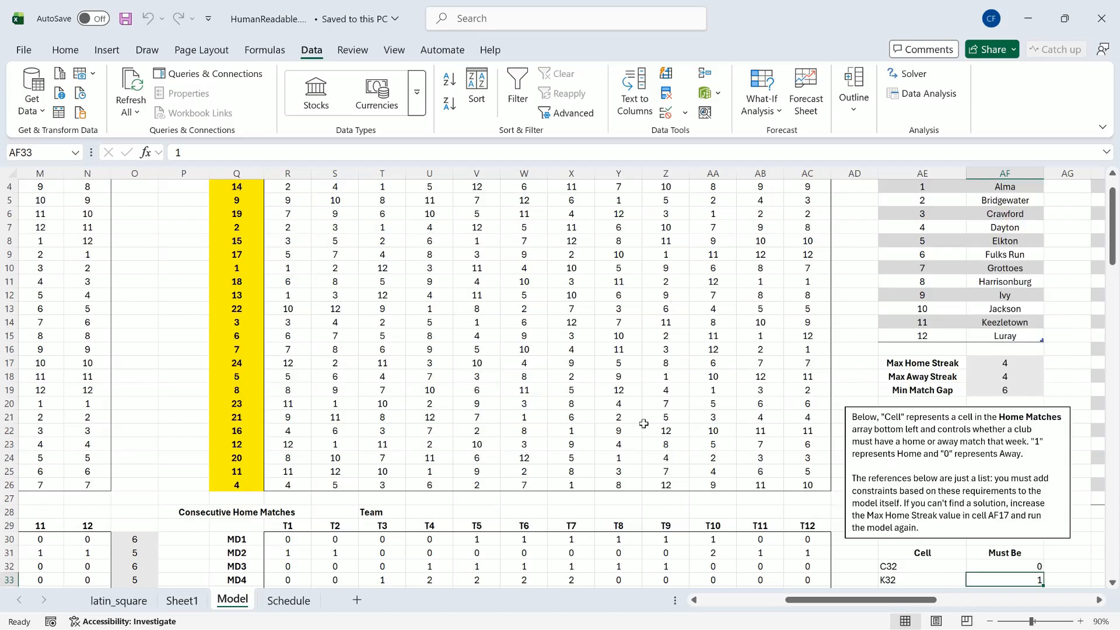
Step: Examine the Final schedule's lookup formula, the fixture dates, and the AwayClub and OffWeek formulas in the fixture list's row 15
{"action": "left_click", "coordinate": [292, 211]}
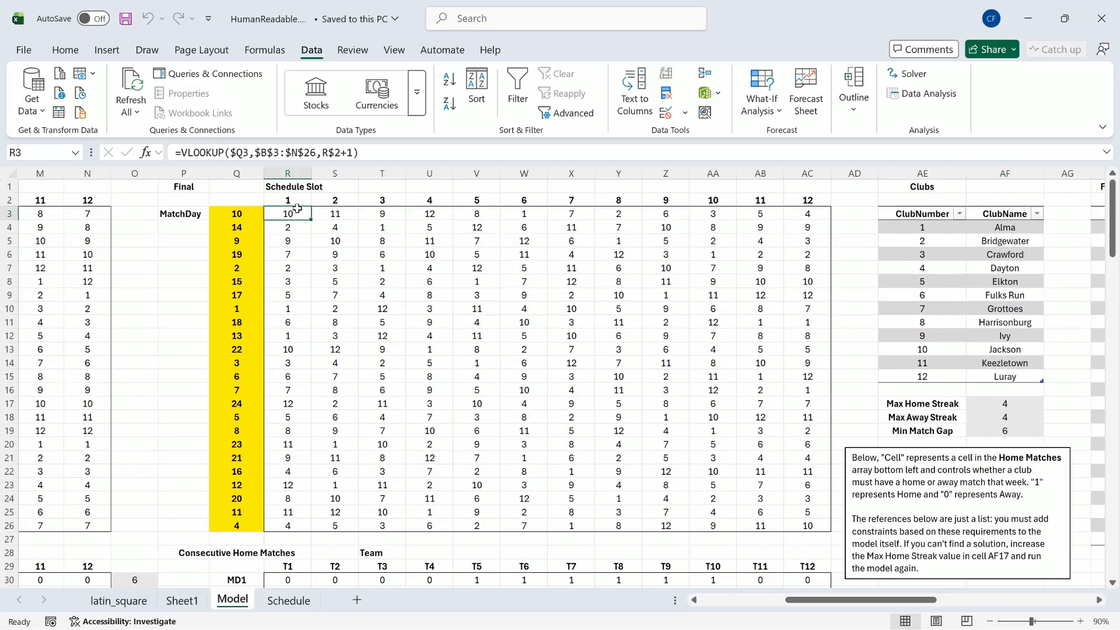
{"action": "left_click", "coordinate": [248, 213]}
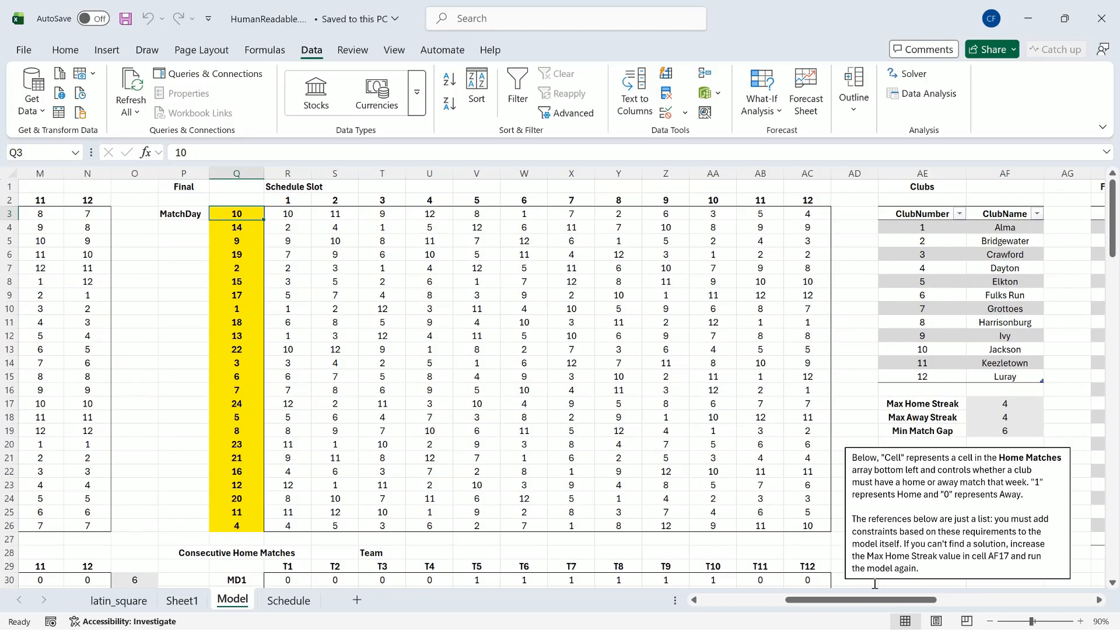
{"action": "left_click_drag", "start_coordinate": [859, 603], "coordinate": [951, 607]}
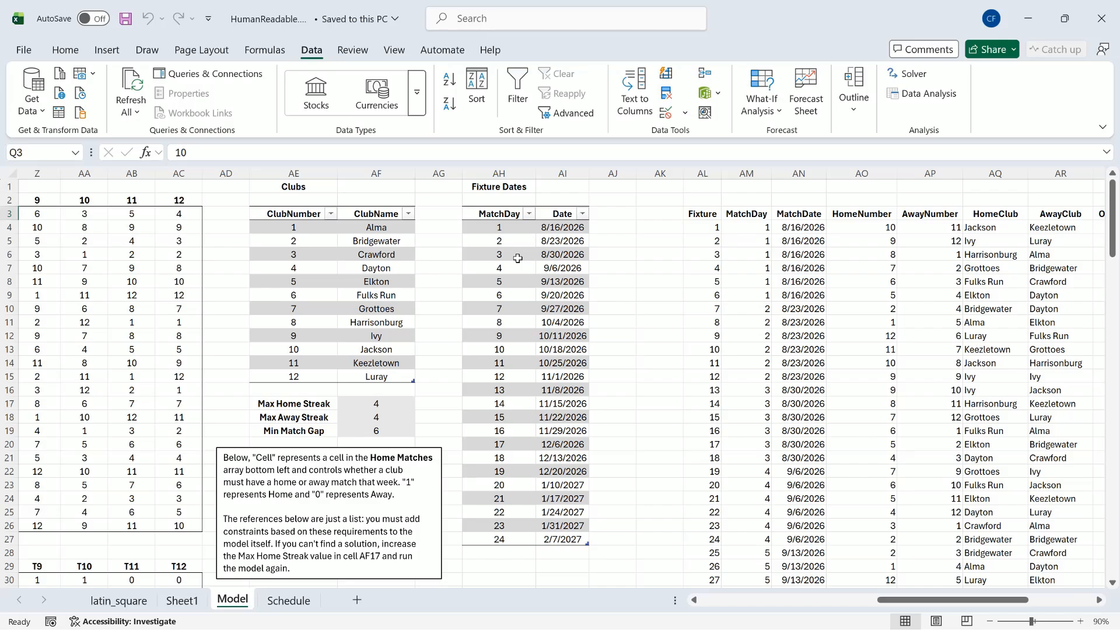
{"action": "left_click_drag", "start_coordinate": [906, 599], "coordinate": [977, 607]}
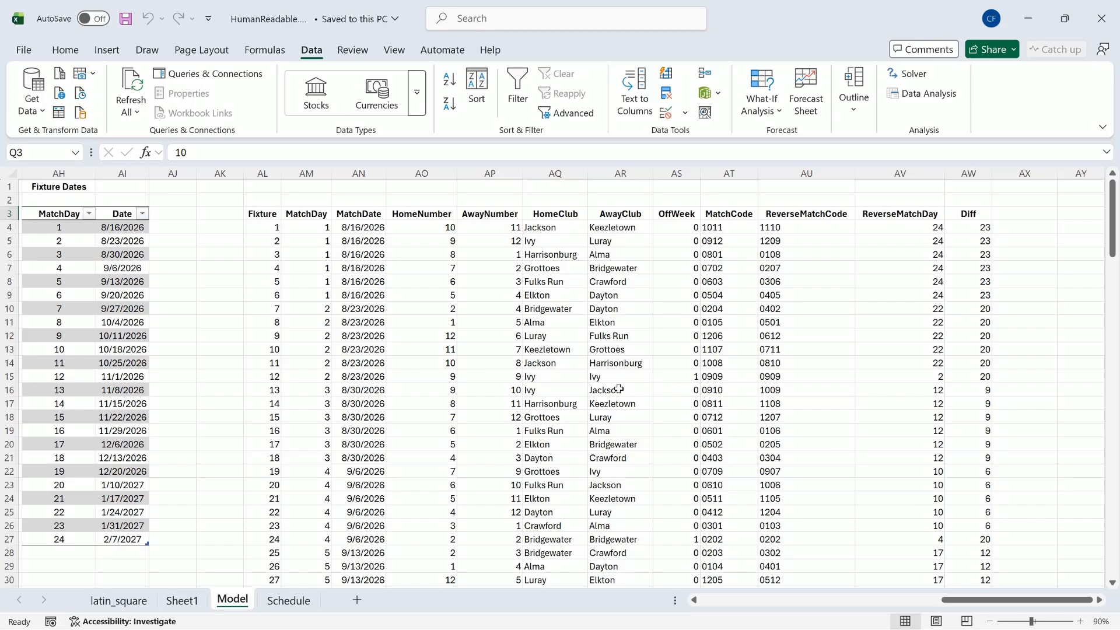
{"action": "left_click", "coordinate": [571, 379]}
{"action": "left_click", "coordinate": [609, 376]}
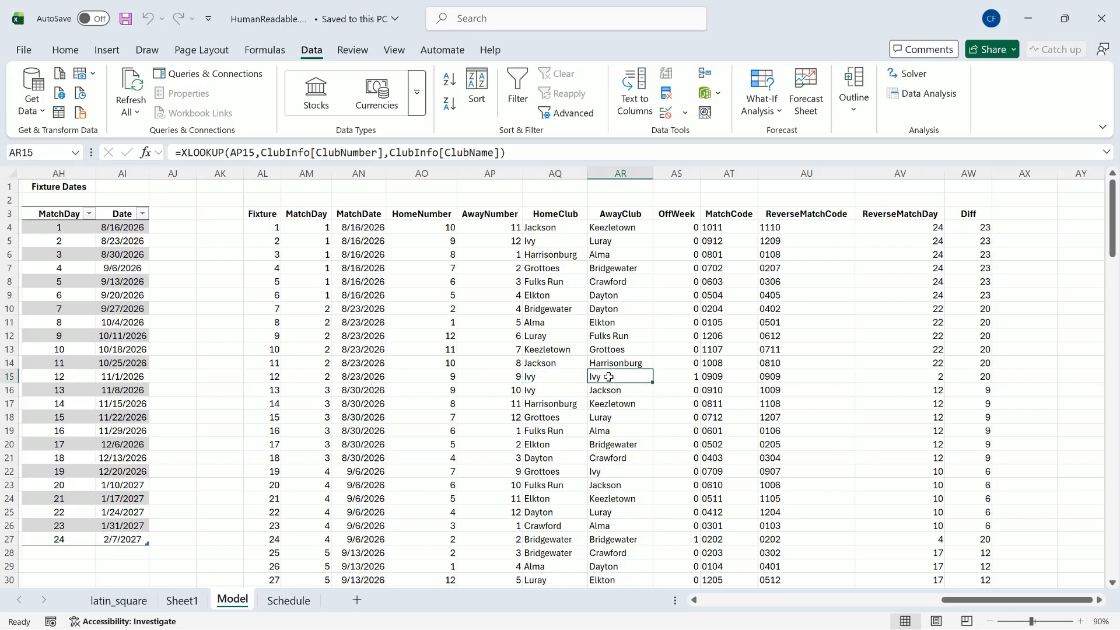
{"action": "left_click", "coordinate": [668, 376]}
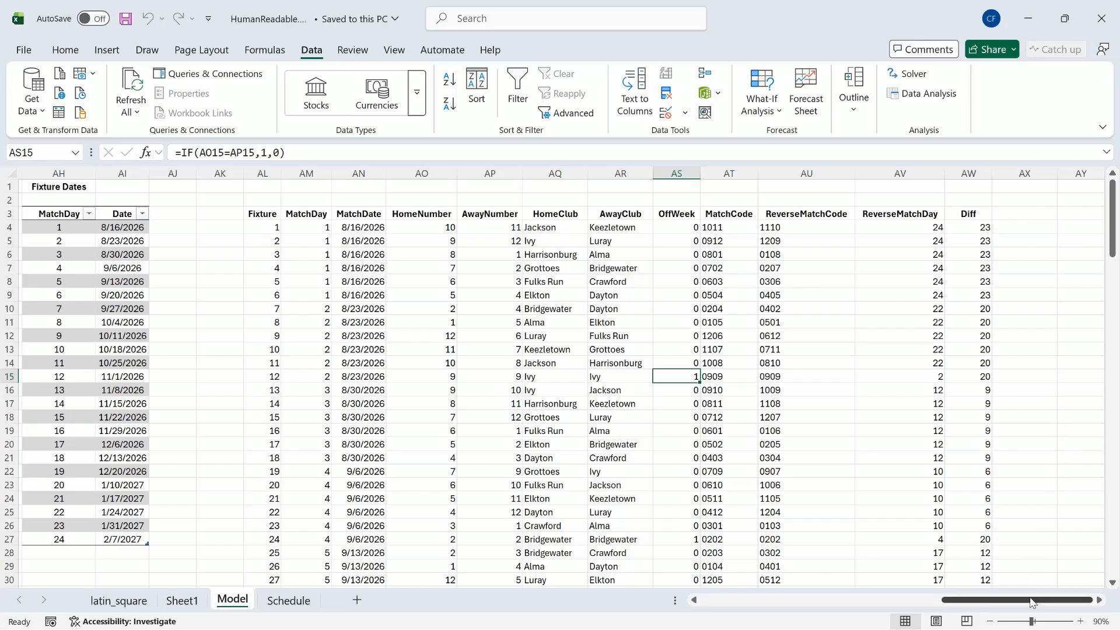
Step: Enter =SEQUENCE(132) in cell AY4 to generate a column of fixture numbers beside the existing fixture list
{"action": "left_click", "coordinate": [1101, 601]}
{"action": "left_click", "coordinate": [1101, 601]}
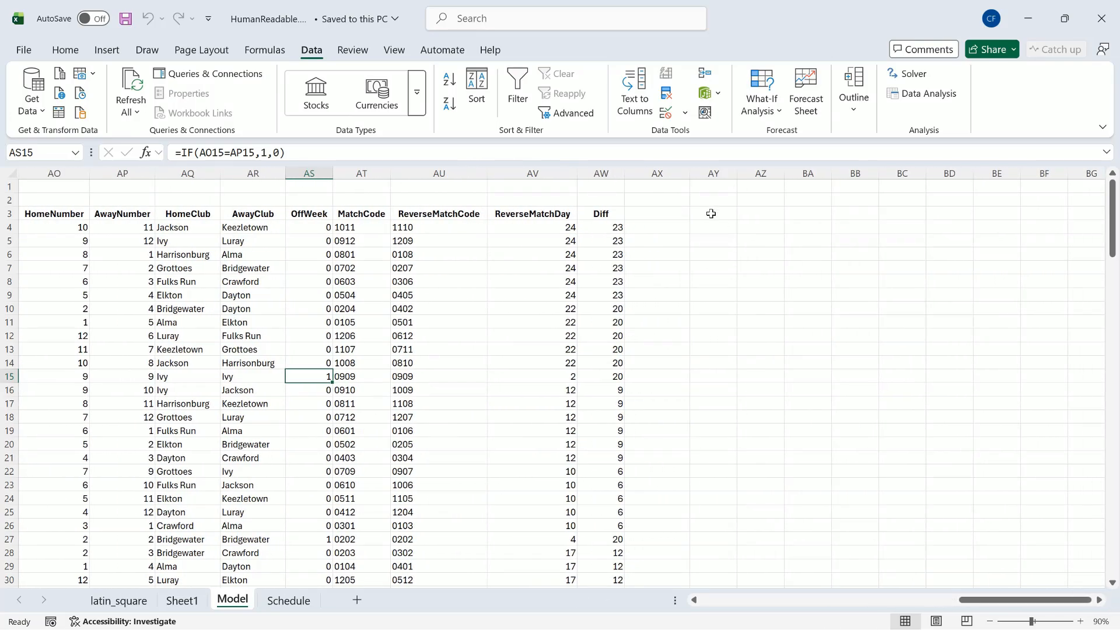
{"action": "left_click", "coordinate": [713, 226]}
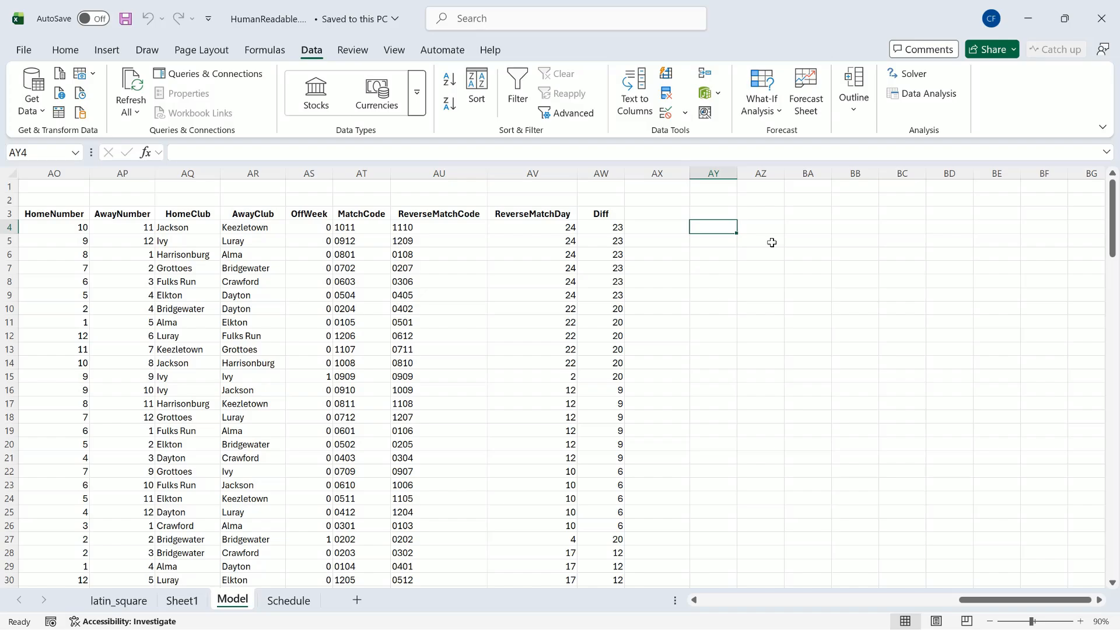
{"action": "type", "text": "="}
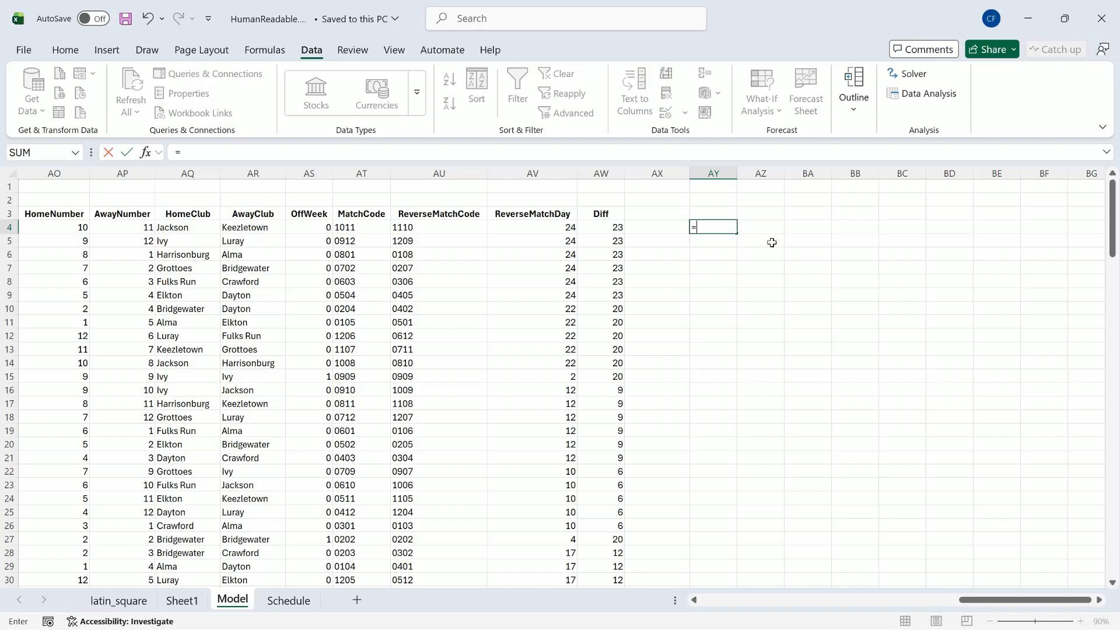
{"action": "type", "text": "seq"}
{"action": "key", "text": "Tab"}
{"action": "type", "text": "1"}
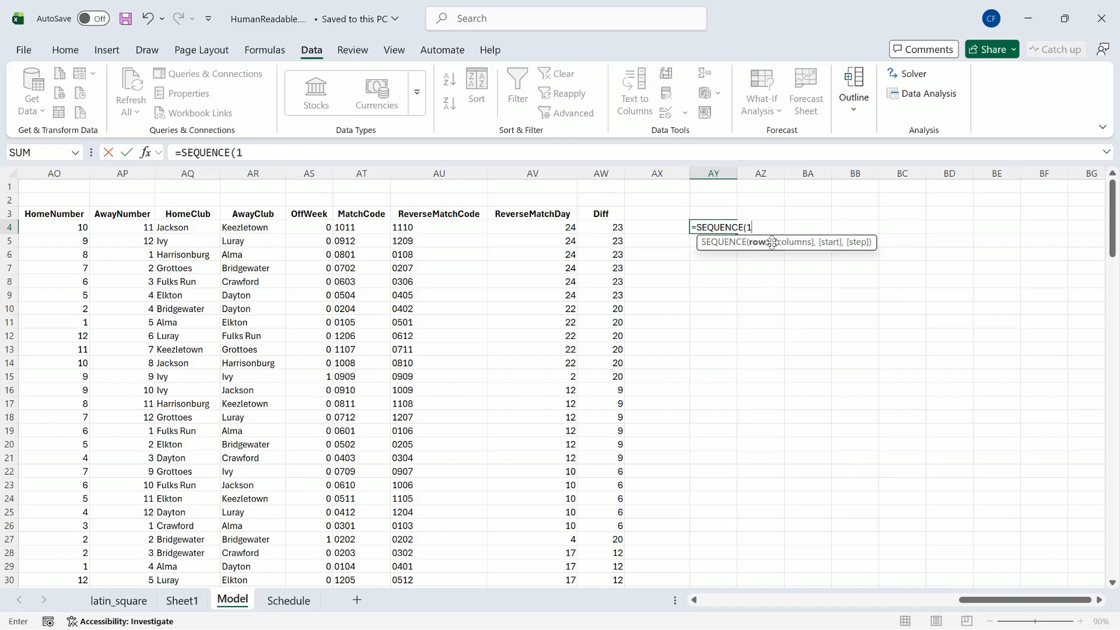
{"action": "type", "text": "32)"}
{"action": "key", "text": "Return"}
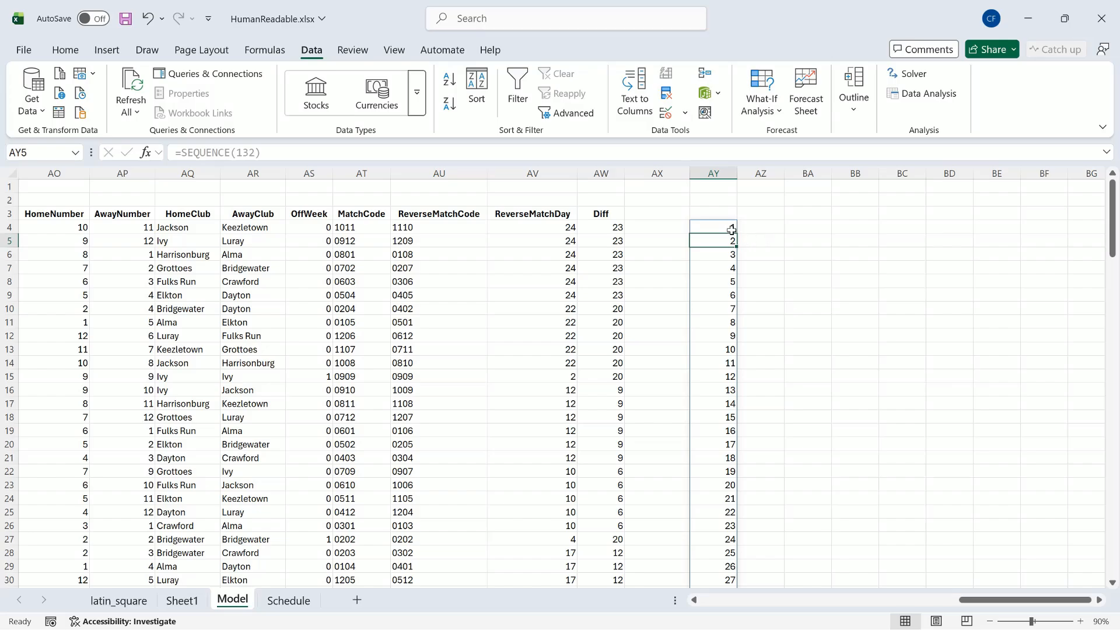
Step: Replace the whole spilled sequence starting in AY4 with static values by copying it and pasting values in place
{"action": "left_click", "coordinate": [731, 229]}
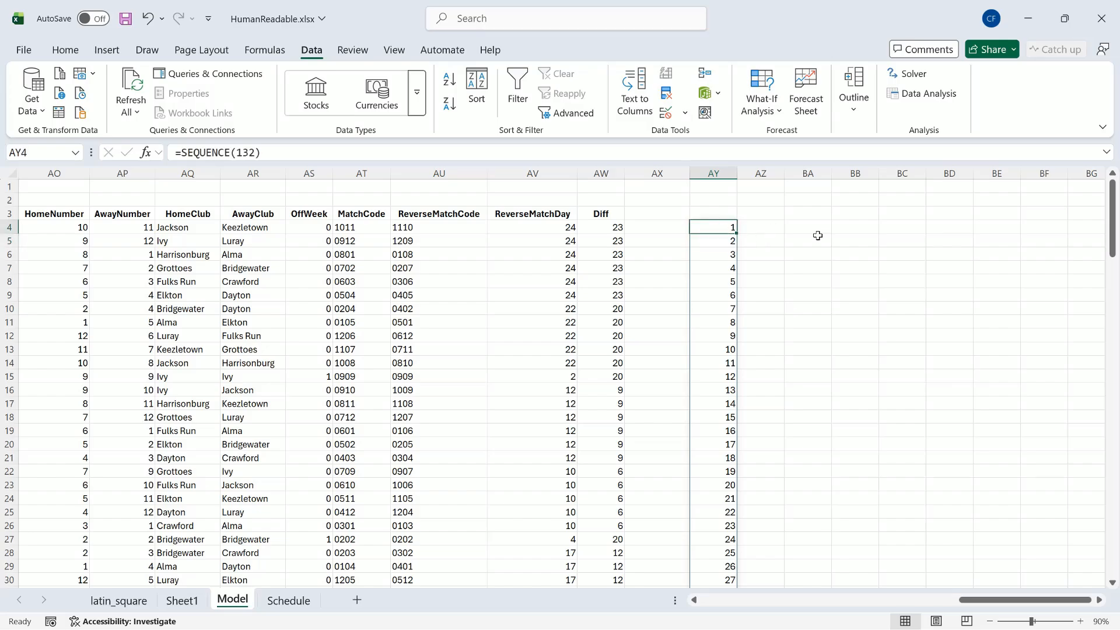
{"action": "key", "text": "ctrl+a"}
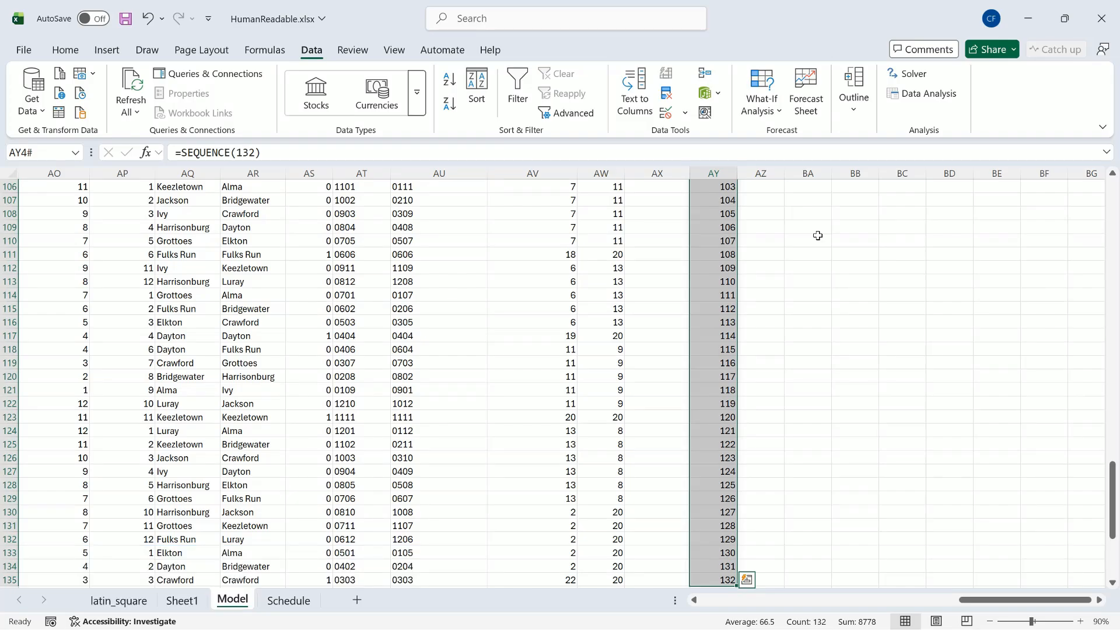
{"action": "key", "text": "ctrl+c"}
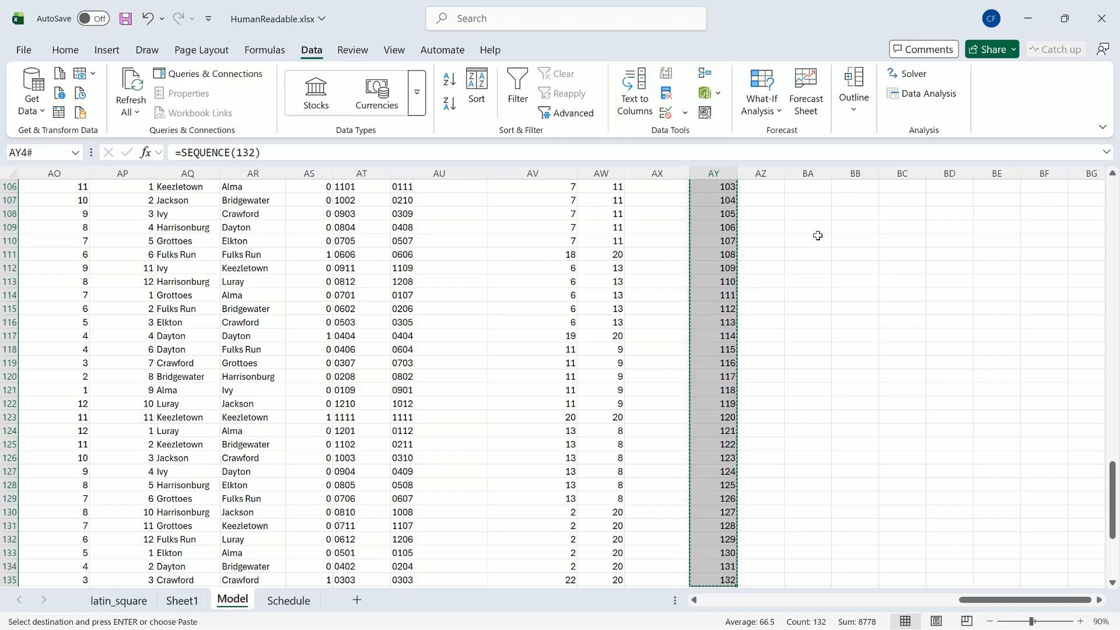
{"action": "key", "text": "ctrl+shift+v"}
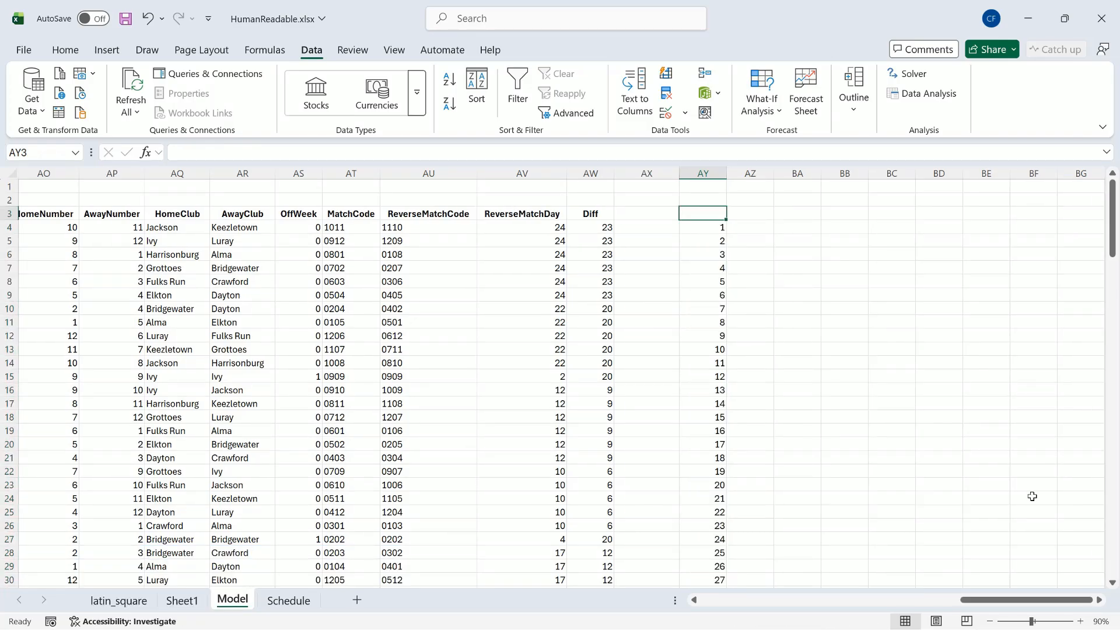
Step: Enter the headers Fixture, Match Day, Match Date, Home Club and Away Club in cells AY3 to BC3
{"action": "type", "text": "F"}
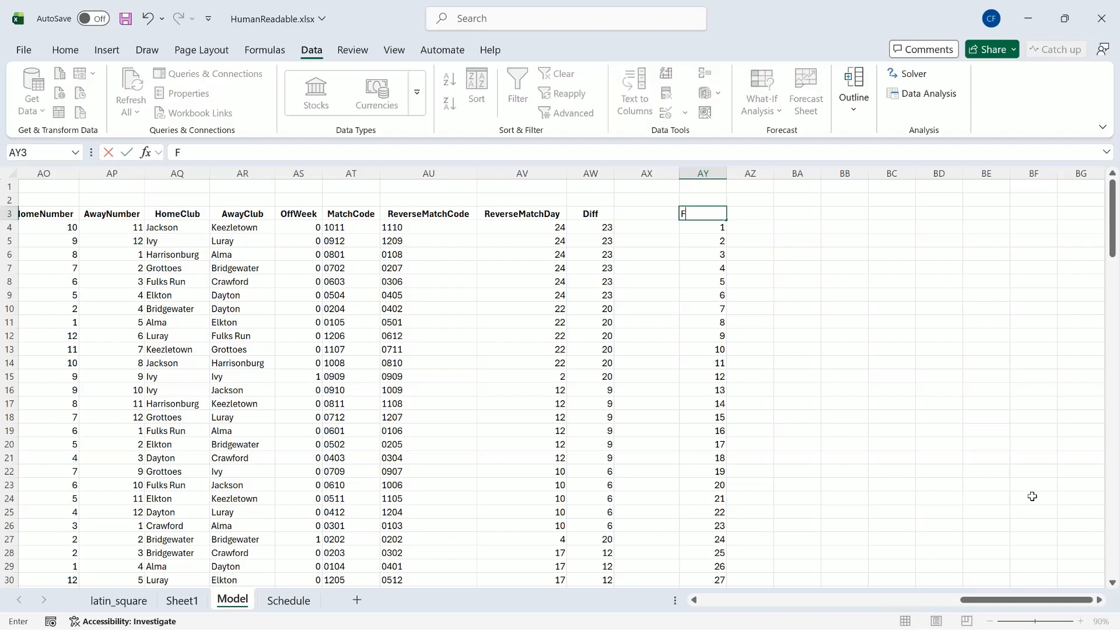
{"action": "type", "text": "ixture"}
{"action": "key", "text": "Tab"}
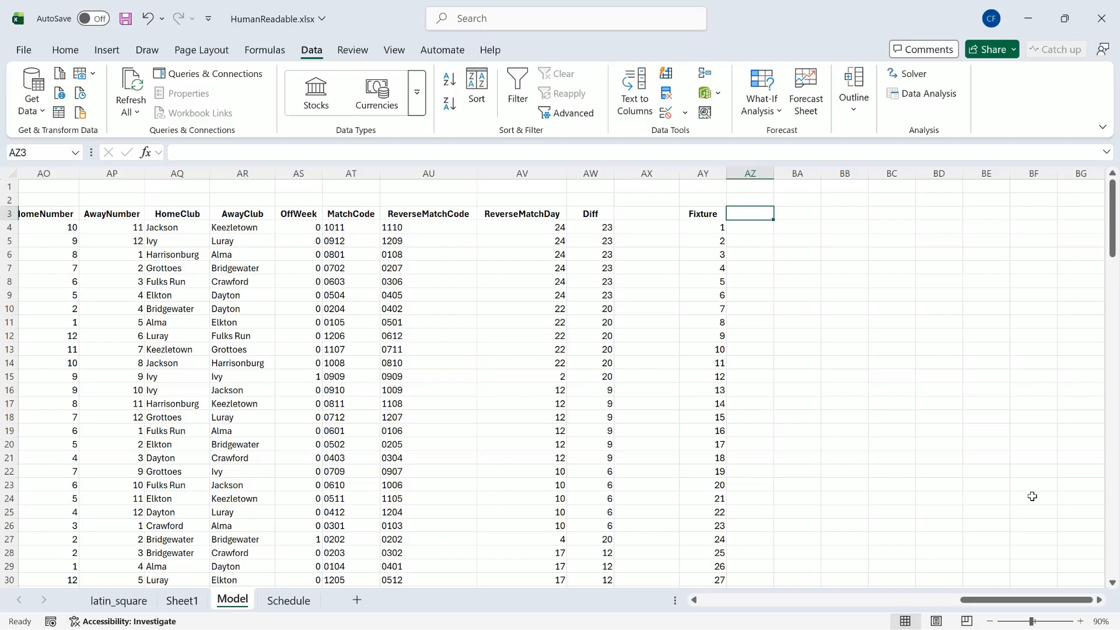
{"action": "type", "text": "Match Day"}
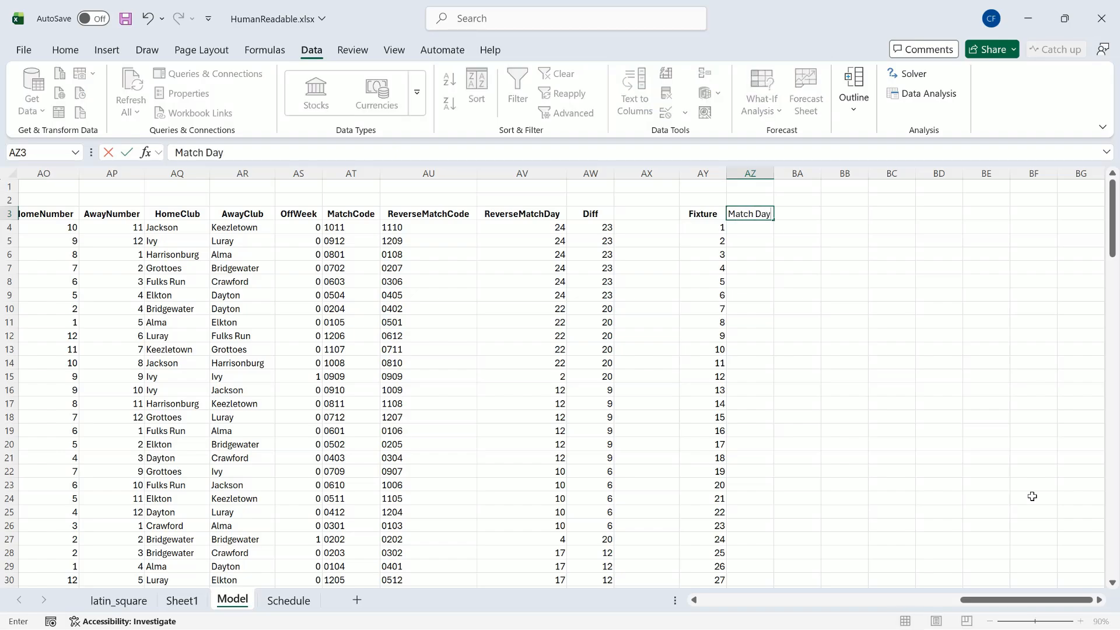
{"action": "key", "text": "Tab"}
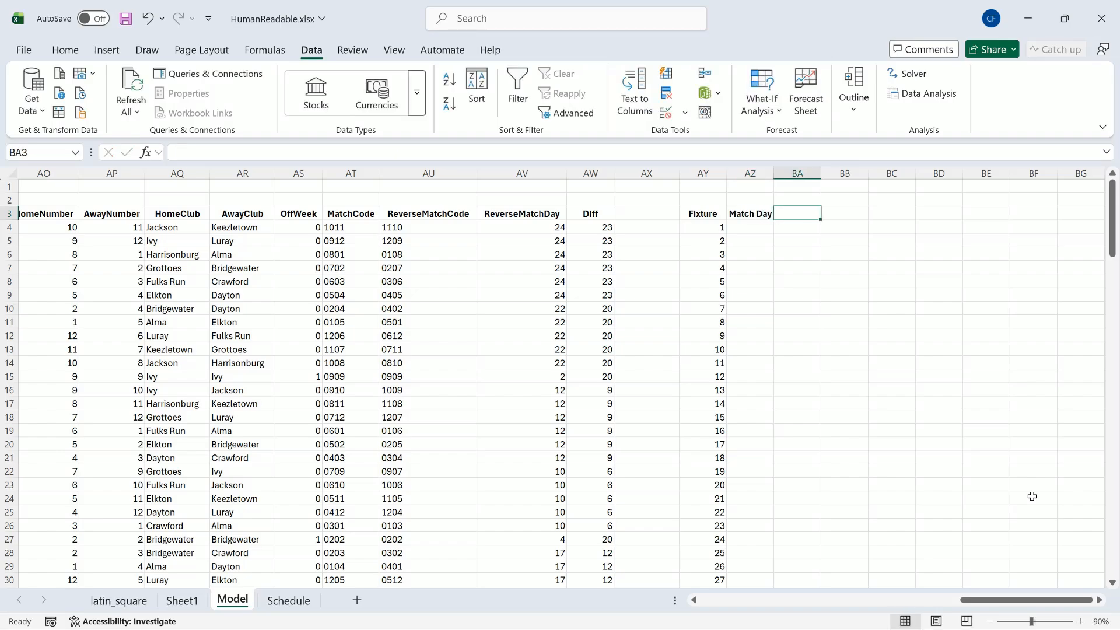
{"action": "type", "text": "Matc"}
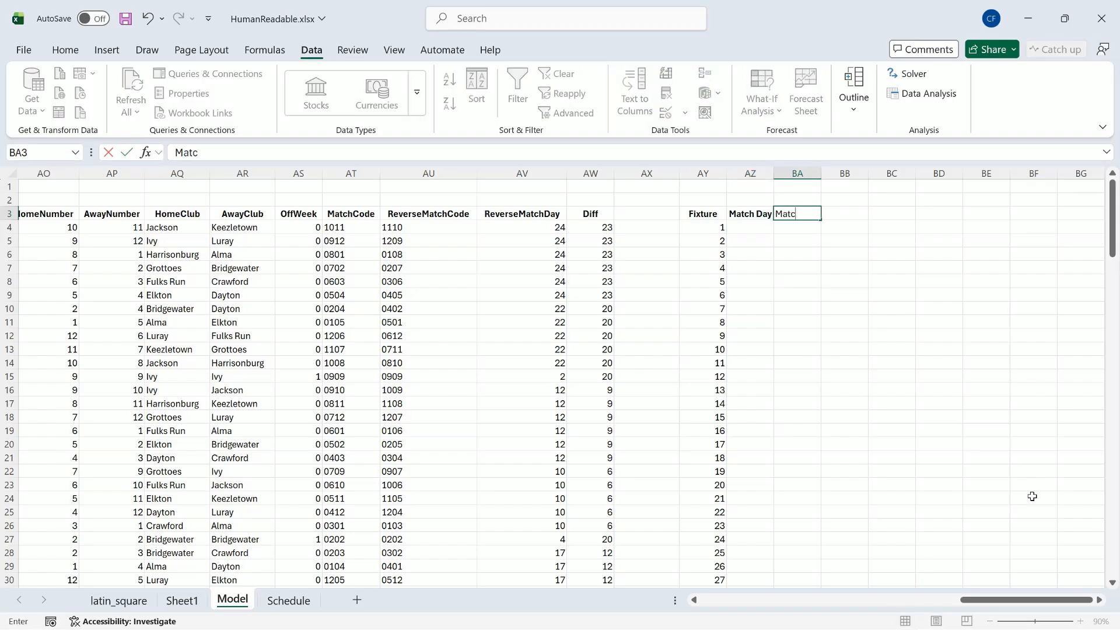
{"action": "type", "text": "h Date"}
{"action": "key", "text": "Tab"}
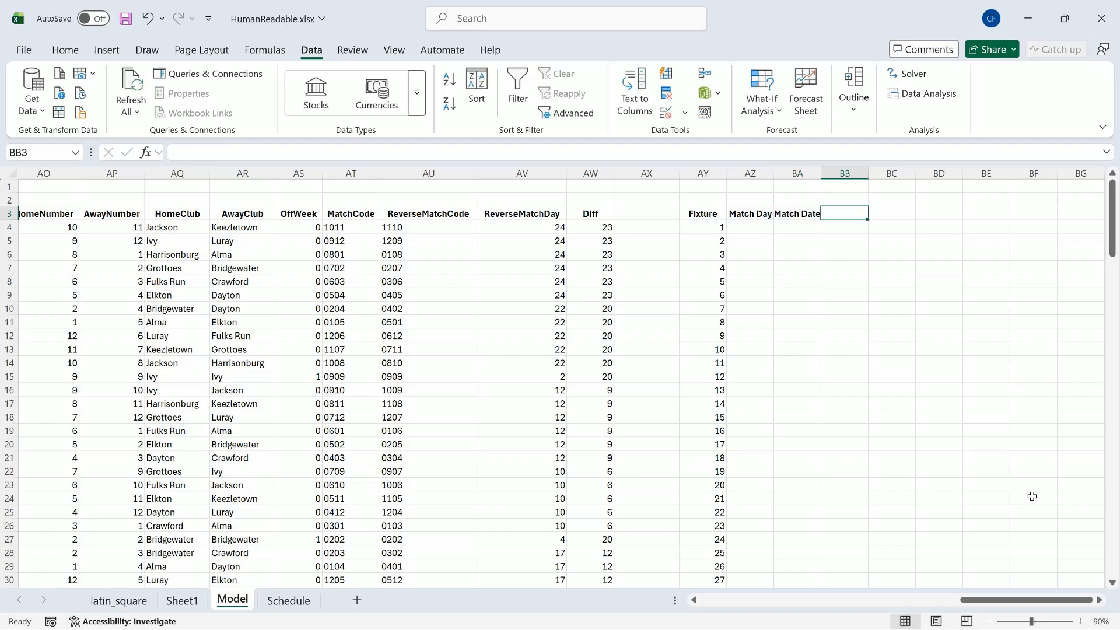
{"action": "type", "text": "Home"}
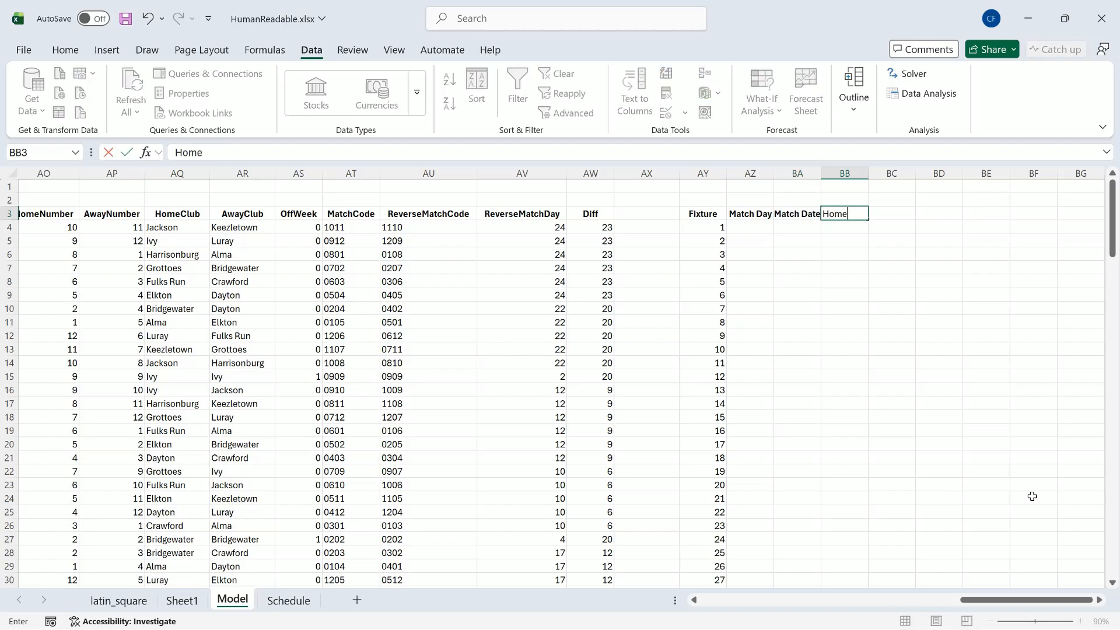
{"action": "type", "text": " Club"}
{"action": "key", "text": "Tab"}
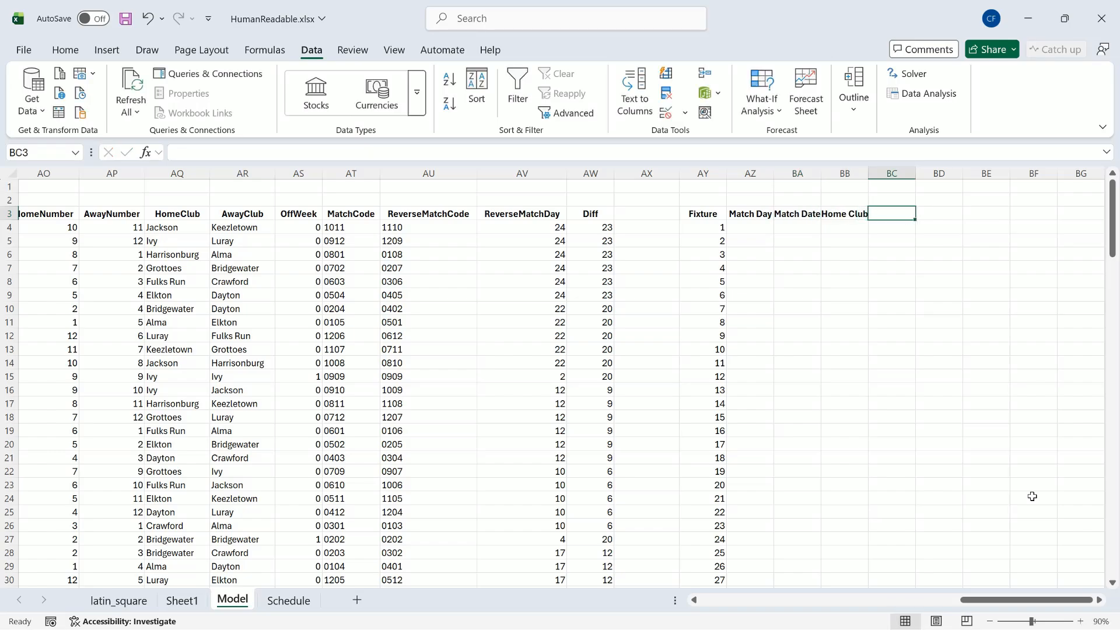
{"action": "type", "text": "Away Club"}
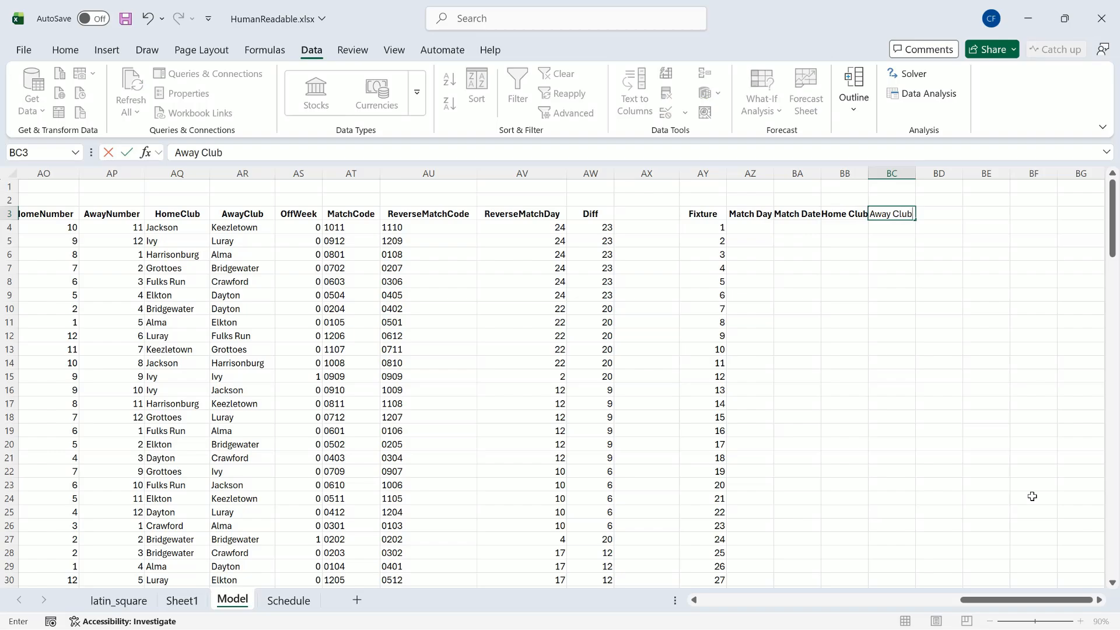
{"action": "key", "text": "Return"}
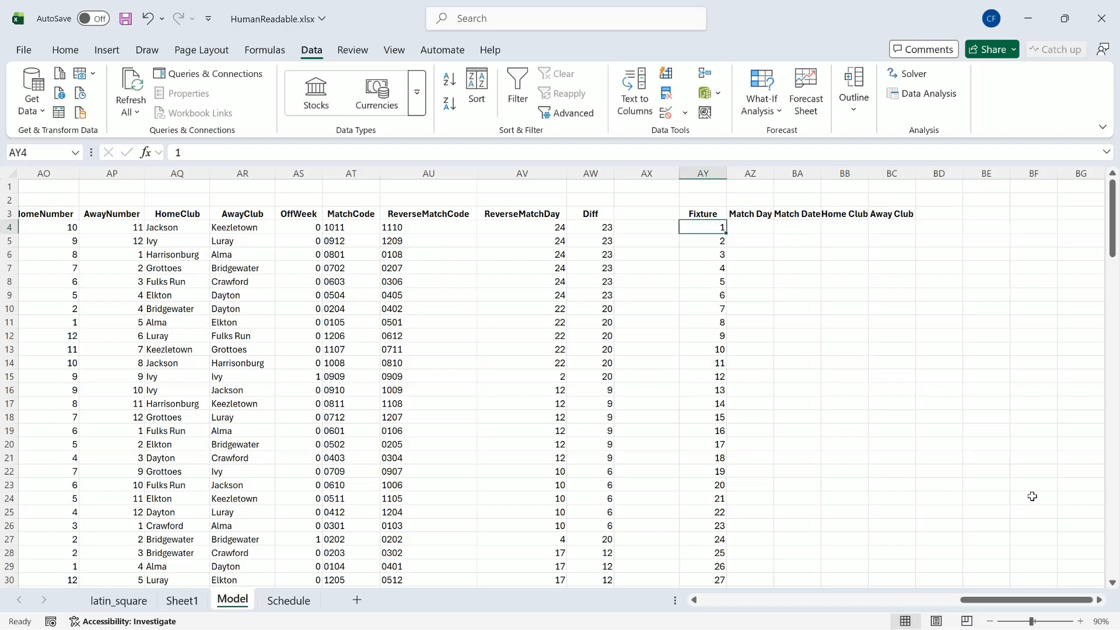
Step: Enter =CHOOSECOLS(AL4:AW147,2,3,6,7) in cell AZ4 to spill match day, match date, home club and away club beside the fixture numbers
{"action": "key", "text": "Right"}
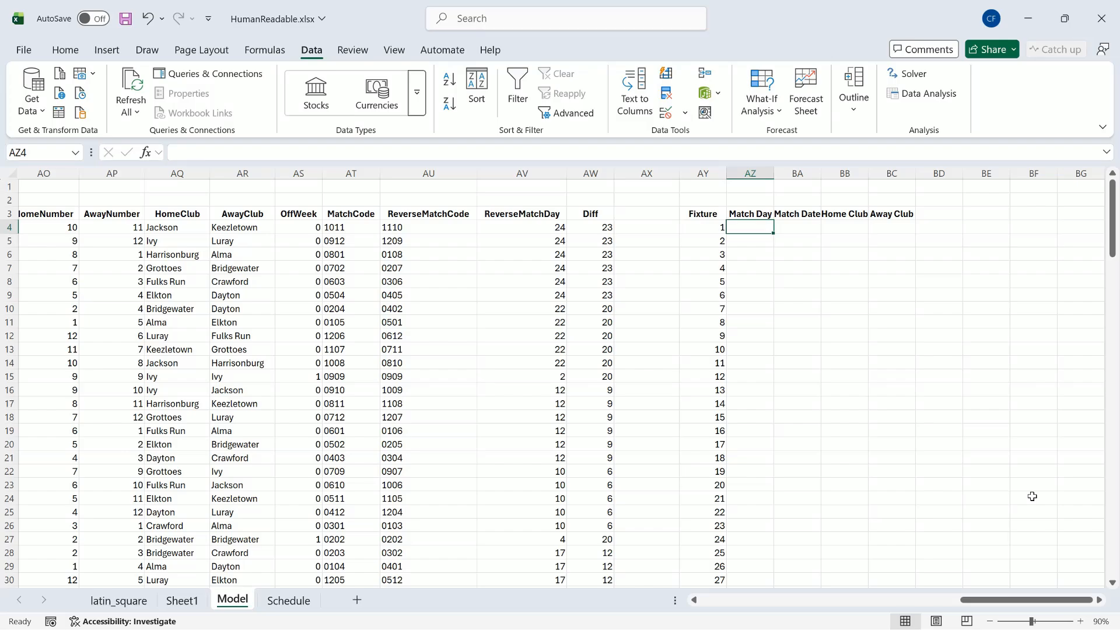
{"action": "type", "text": "="}
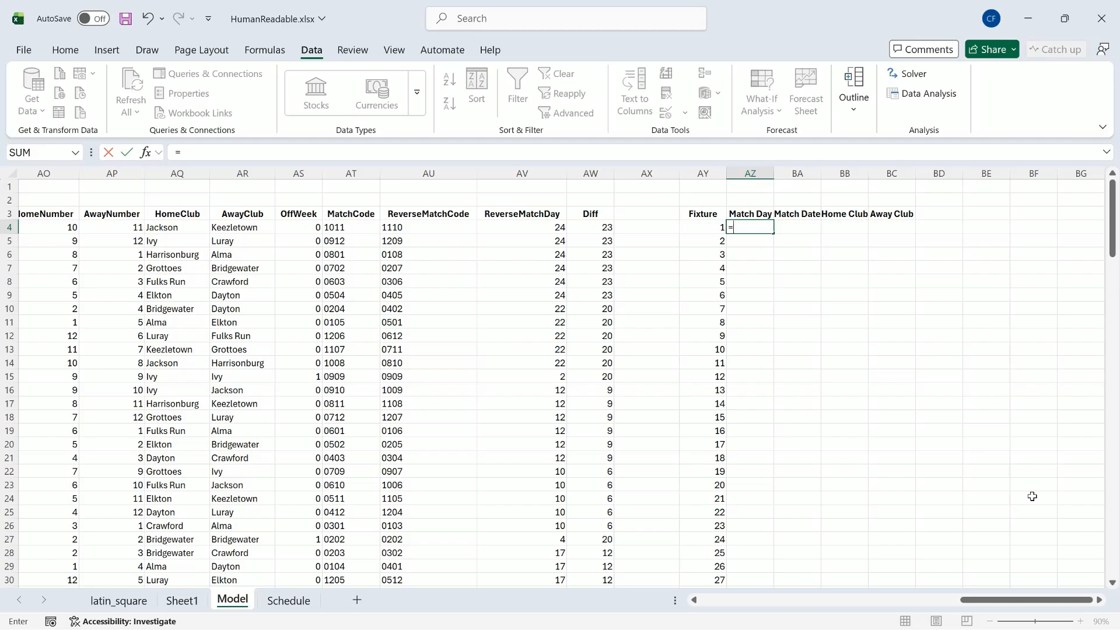
{"action": "type", "text": "choosec"}
{"action": "key", "text": "Tab"}
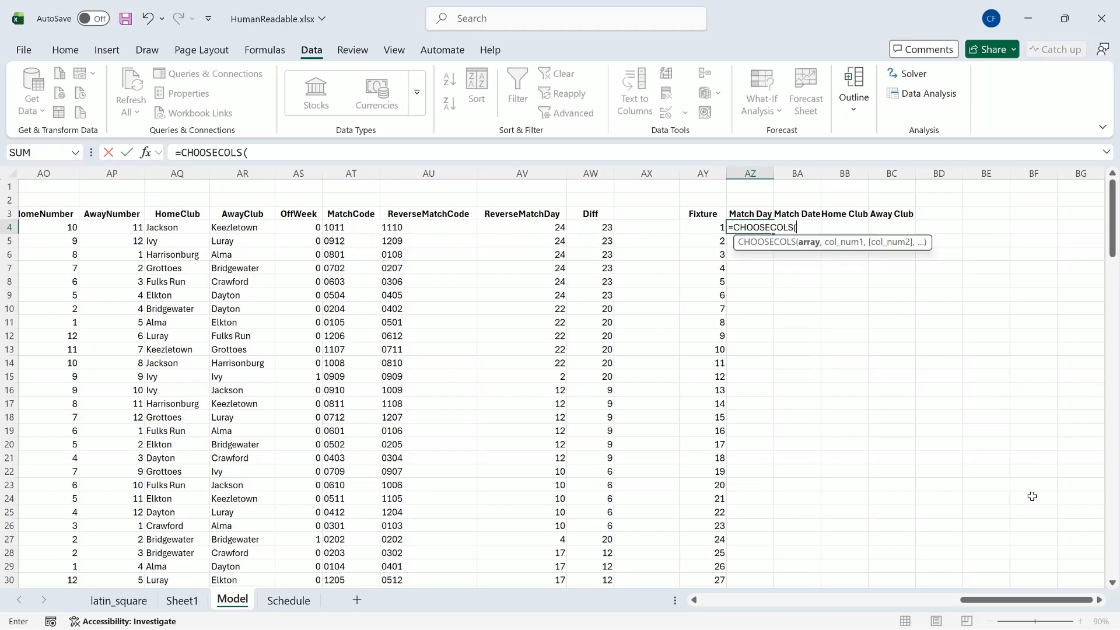
{"action": "type", "text": "a"}
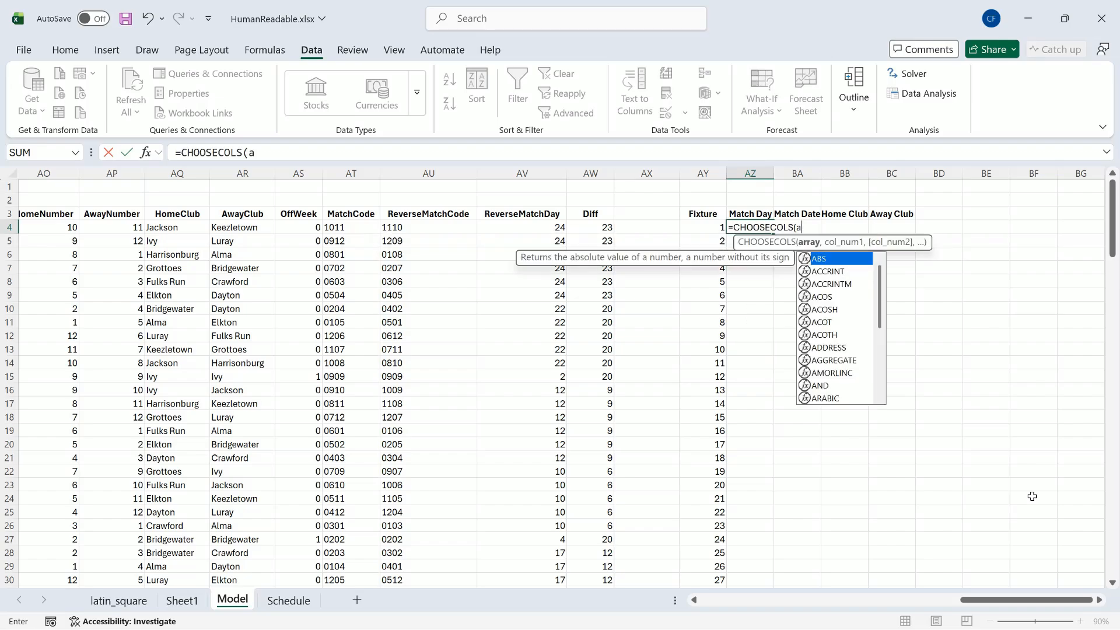
{"action": "type", "text": "l"}
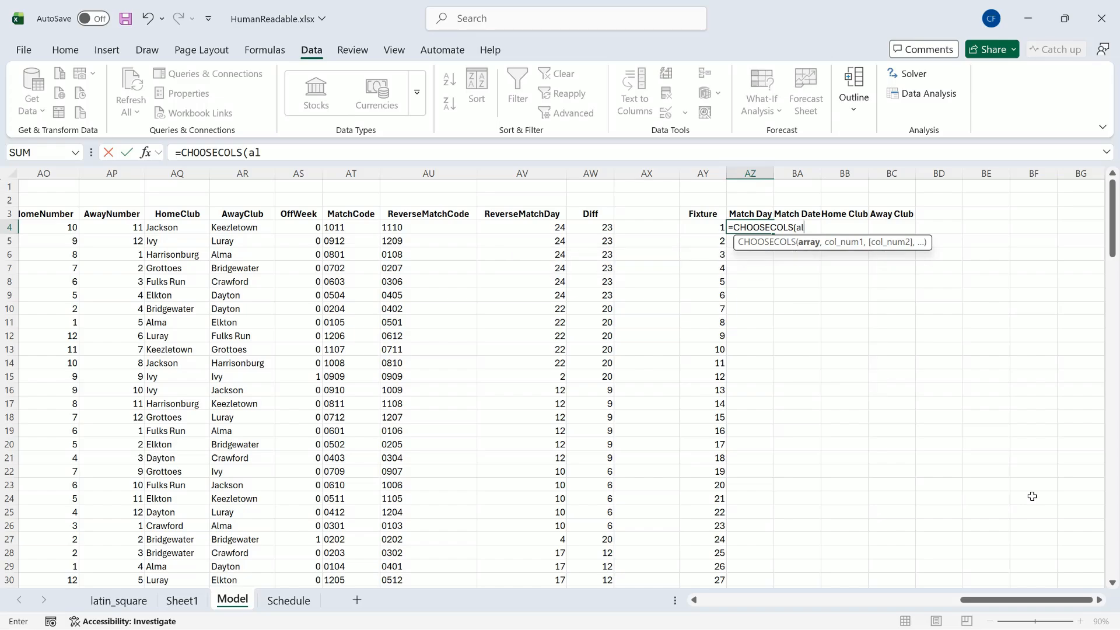
{"action": "type", "text": "4:aw147"}
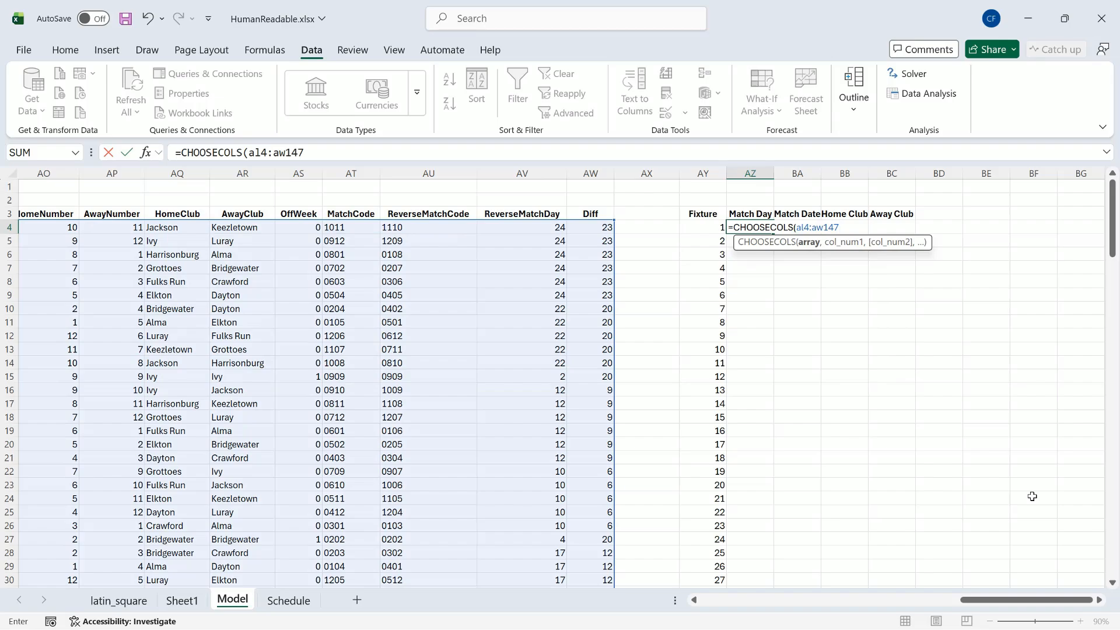
{"action": "type", "text": ","}
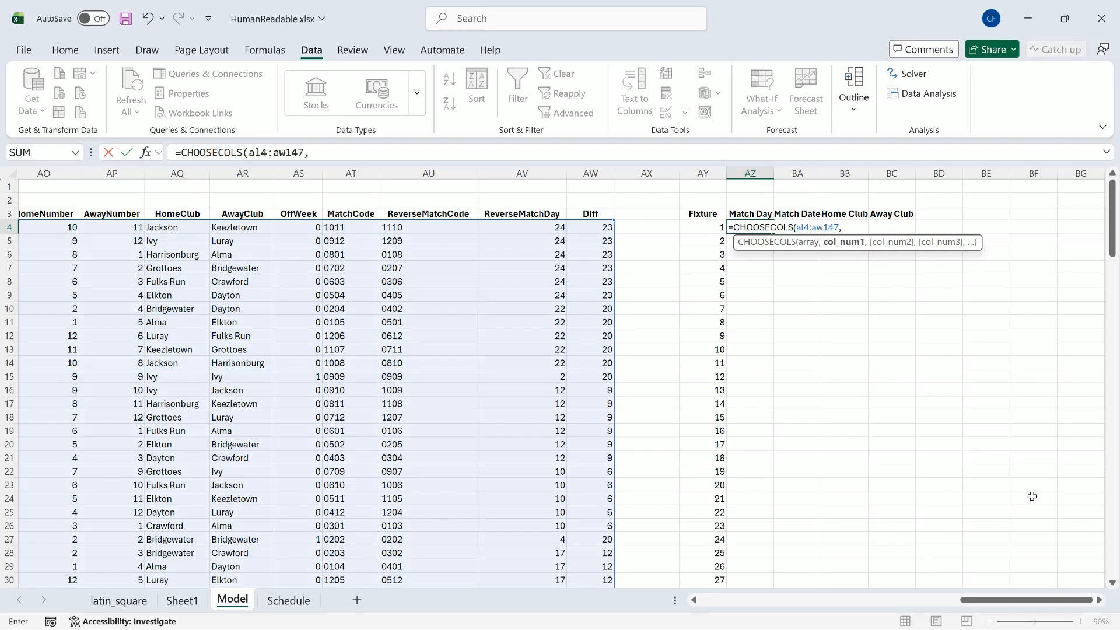
{"action": "type", "text": "2,3,"}
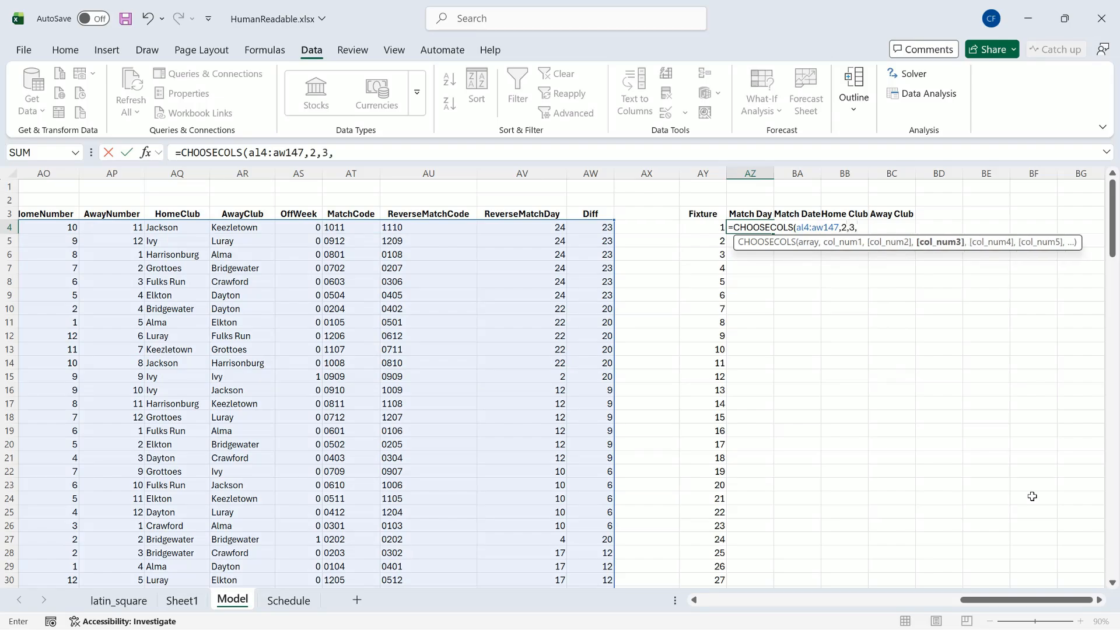
{"action": "type", "text": "6,7"}
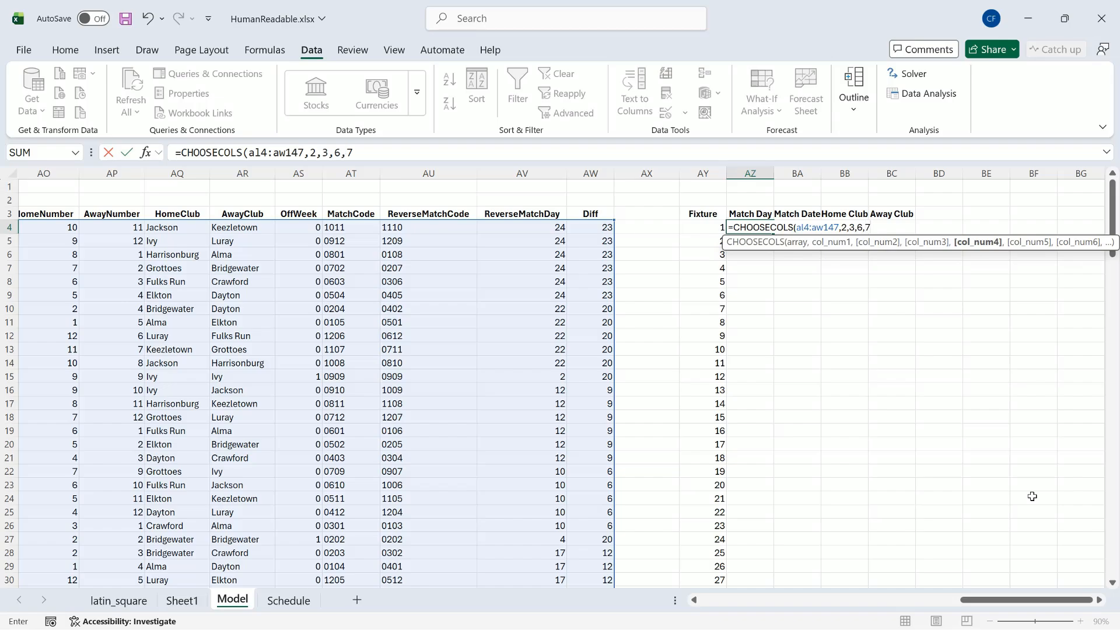
{"action": "type", "text": ")"}
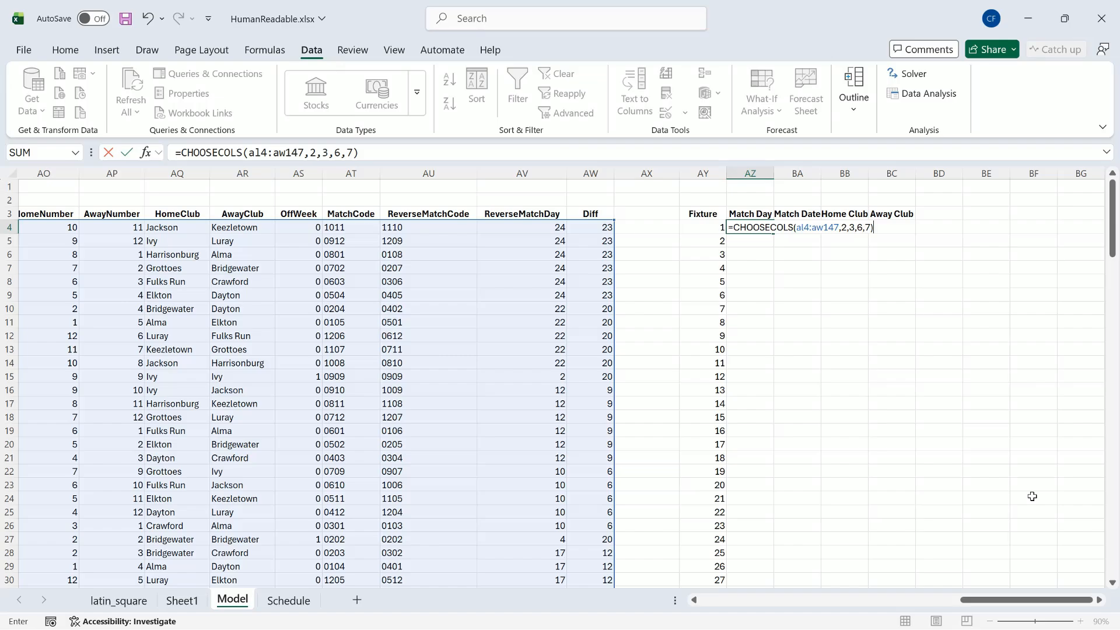
{"action": "key", "text": "Return"}
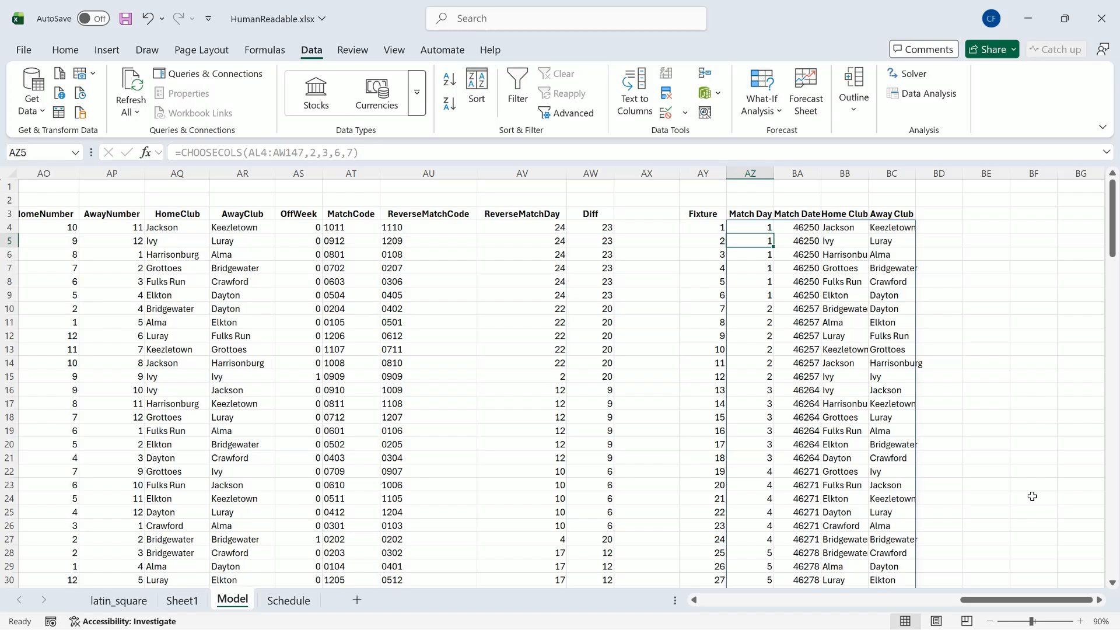
Step: Exclude off-week rows by changing AZ4's formula to =CHOOSECOLS(FILTER(AL4:AW147,AS4:AS147=0),2,3,6,7), and check the list down to its last fixture
{"action": "left_click", "coordinate": [849, 377]}
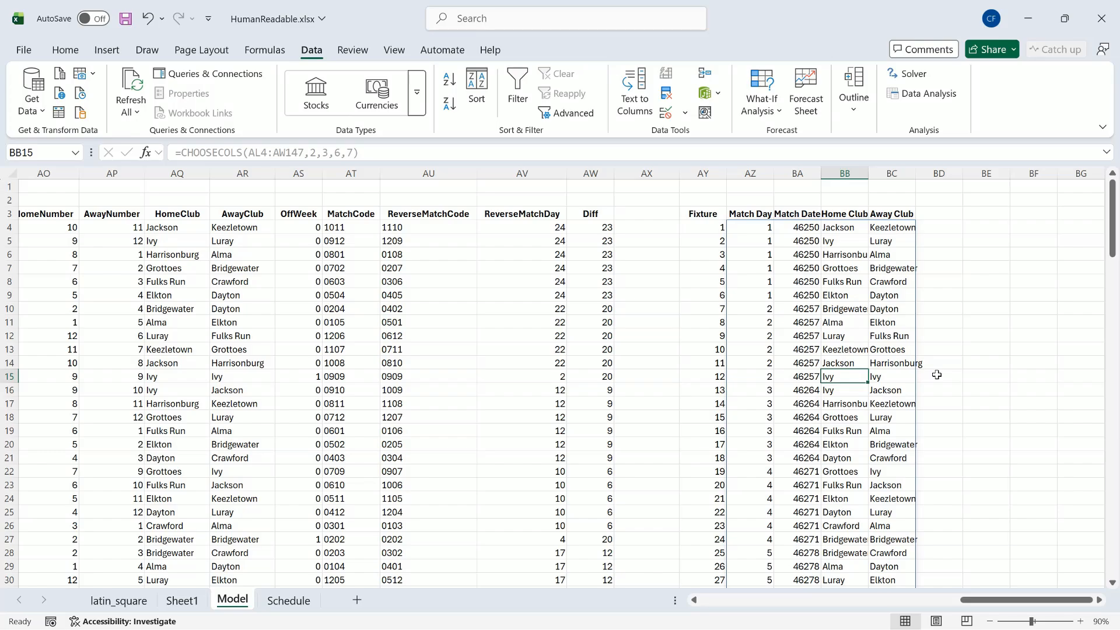
{"action": "left_click", "coordinate": [753, 228]}
{"action": "double_click", "coordinate": [753, 228]}
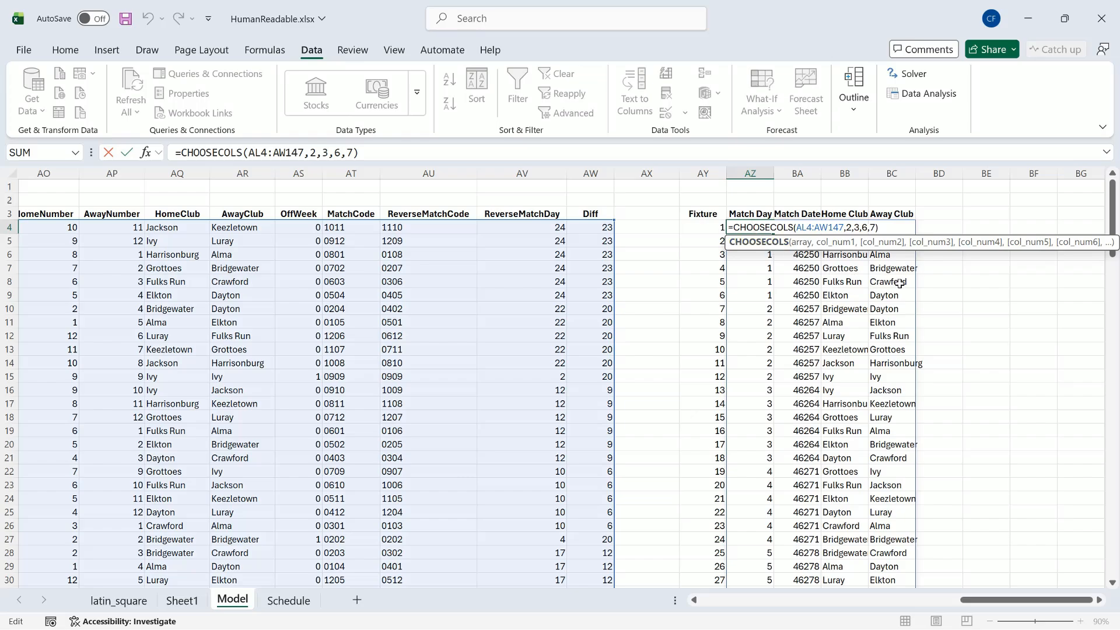
{"action": "left_click", "coordinate": [801, 227]}
{"action": "type", "text": "filter"}
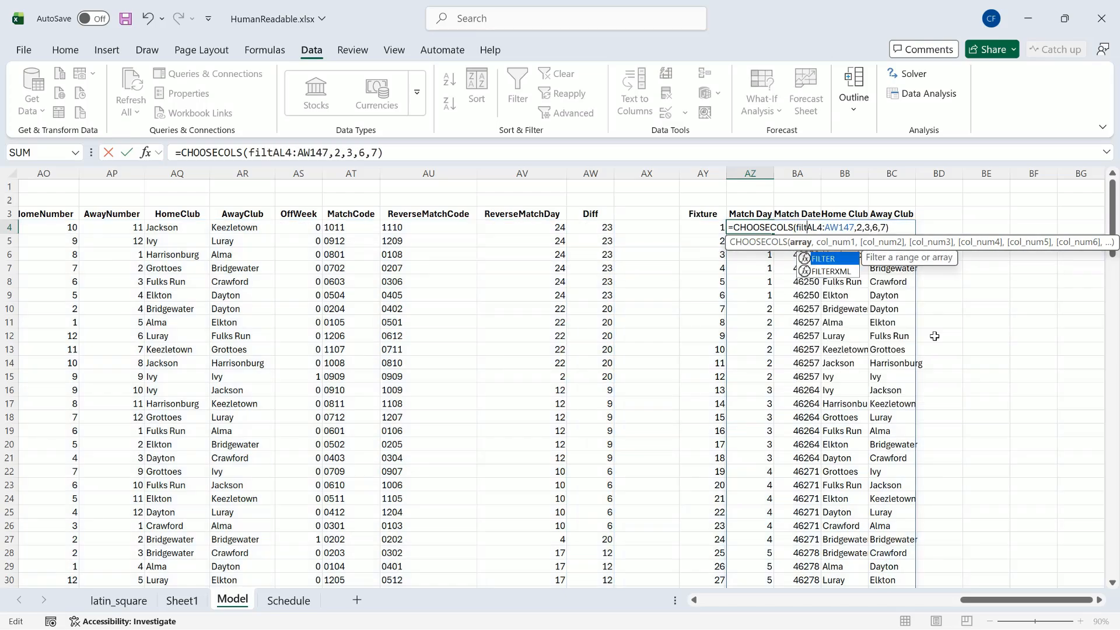
{"action": "type", "text": "("}
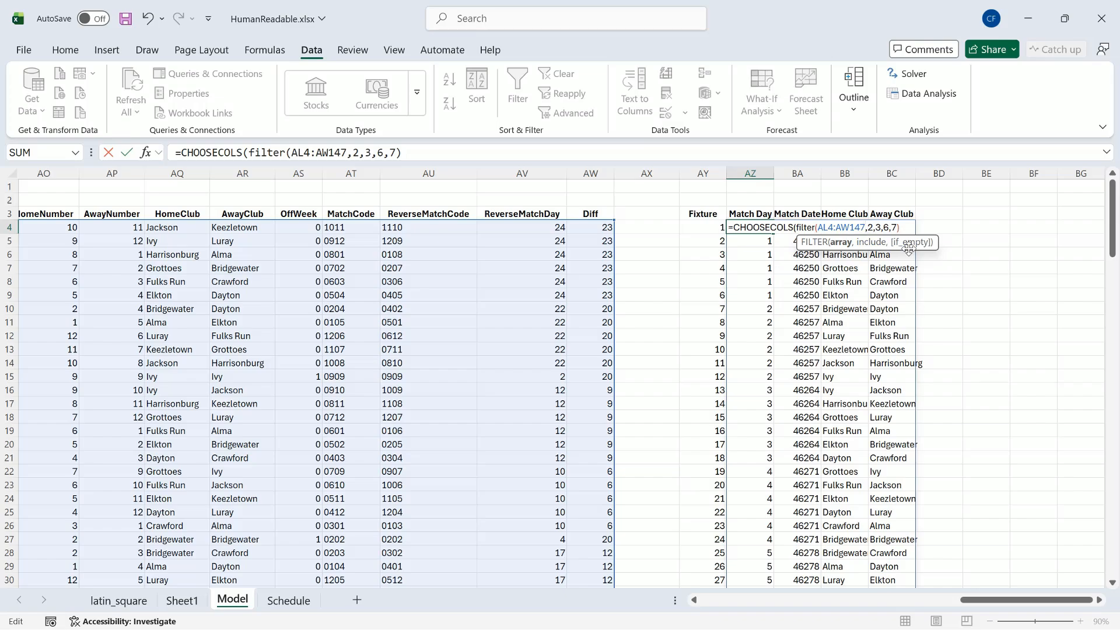
{"action": "key", "text": "Right"}
{"action": "type", "text": "AS4"}
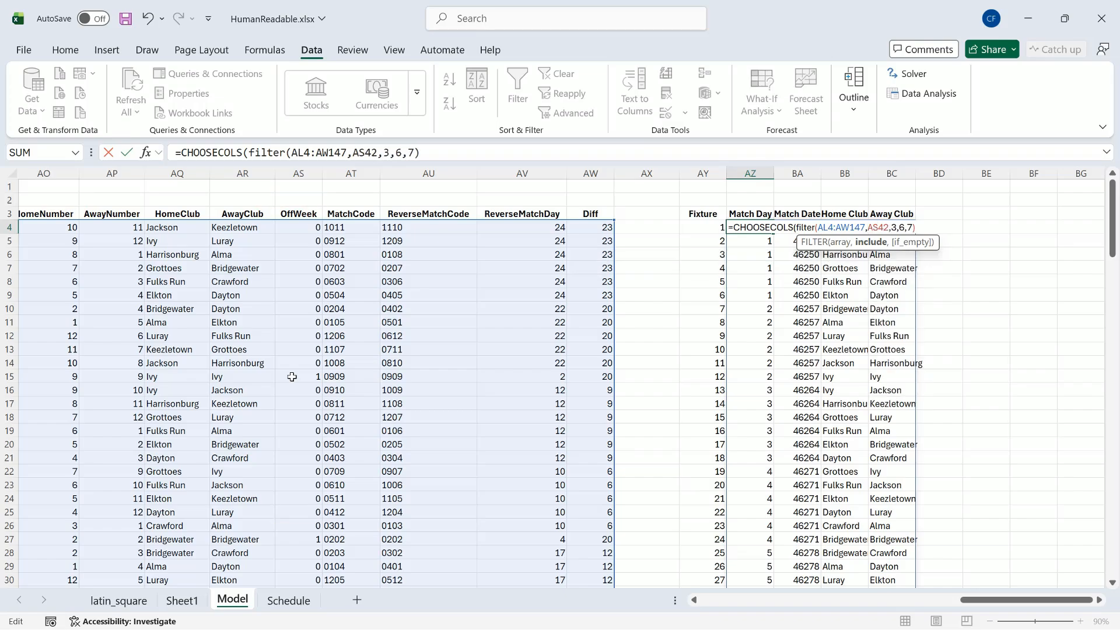
{"action": "type", "text": ":AS"}
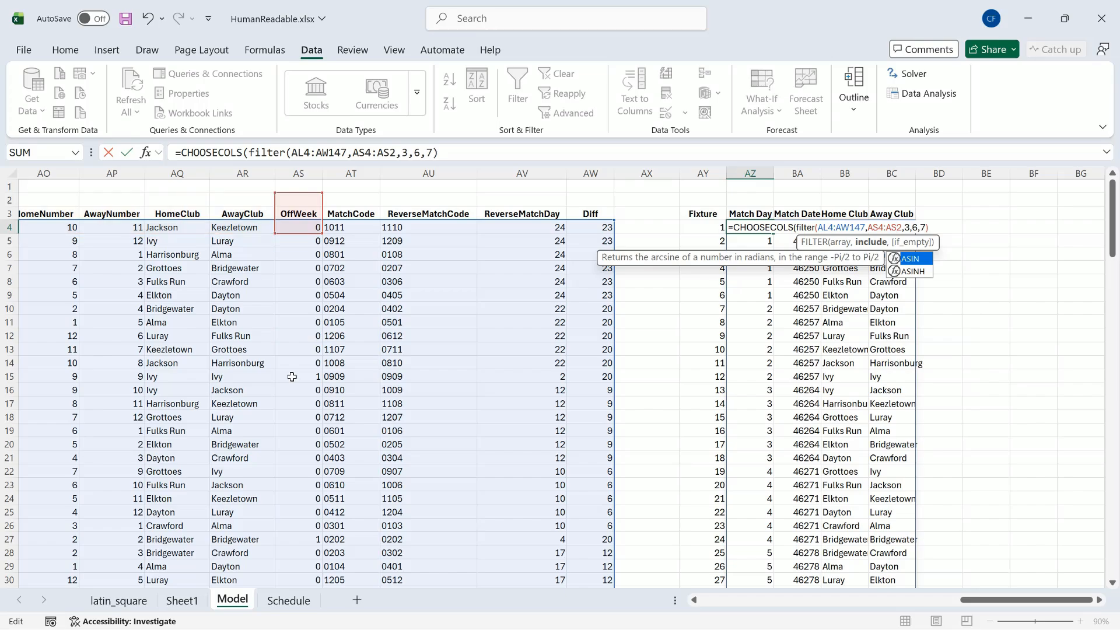
{"action": "type", "text": "147"}
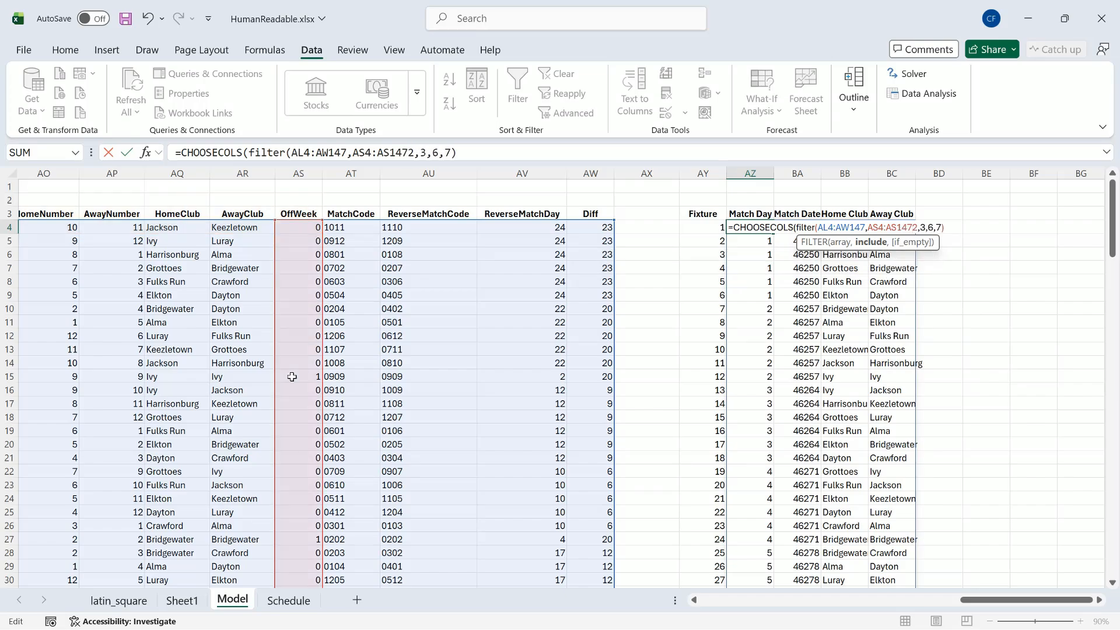
{"action": "type", "text": "=0"}
{"action": "type", "text": ")"}
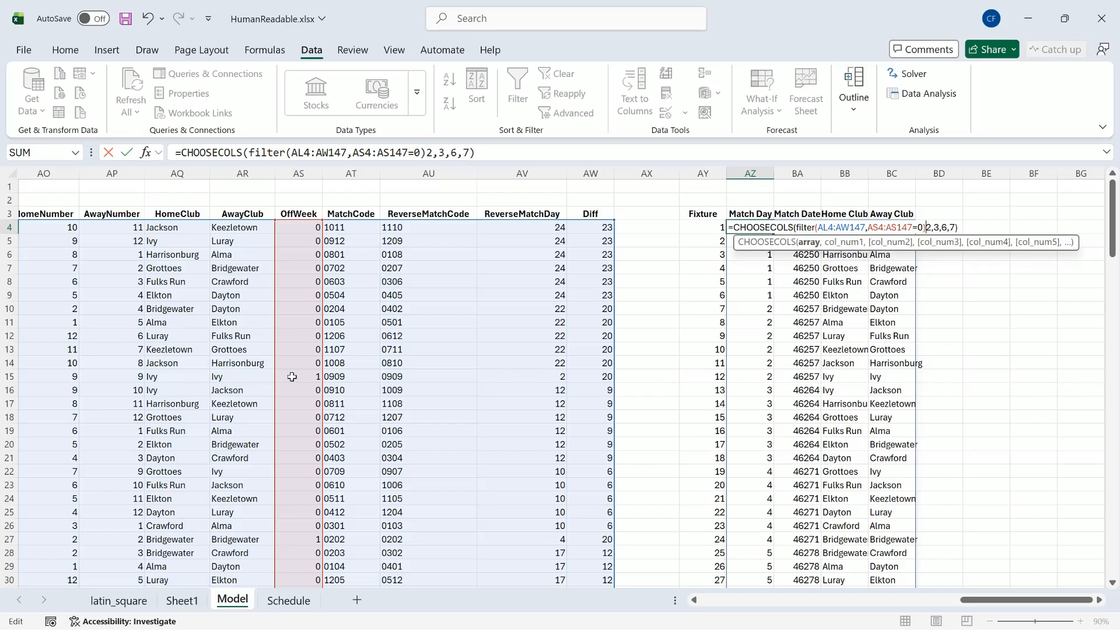
{"action": "type", "text": ","}
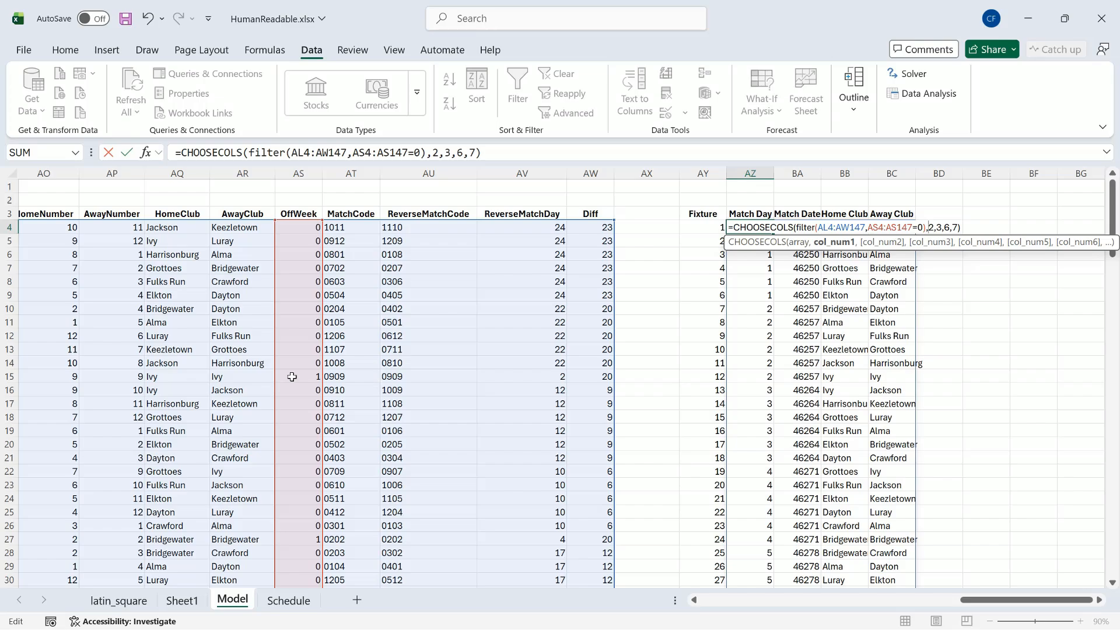
{"action": "key", "text": "Return"}
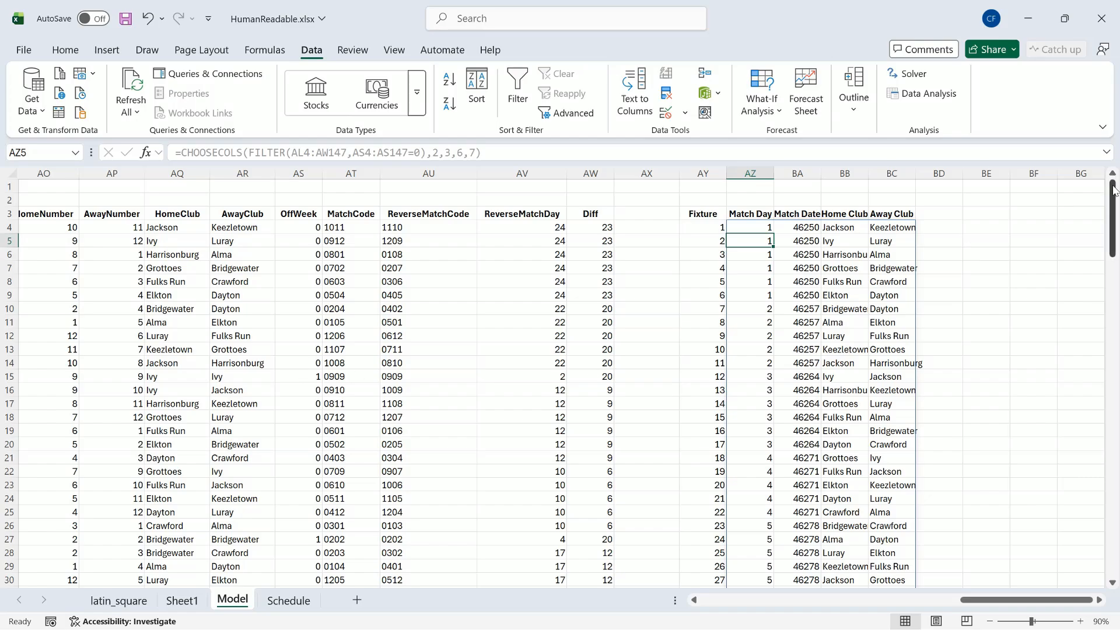
{"action": "left_click_drag", "start_coordinate": [1113, 191], "coordinate": [1083, 513]}
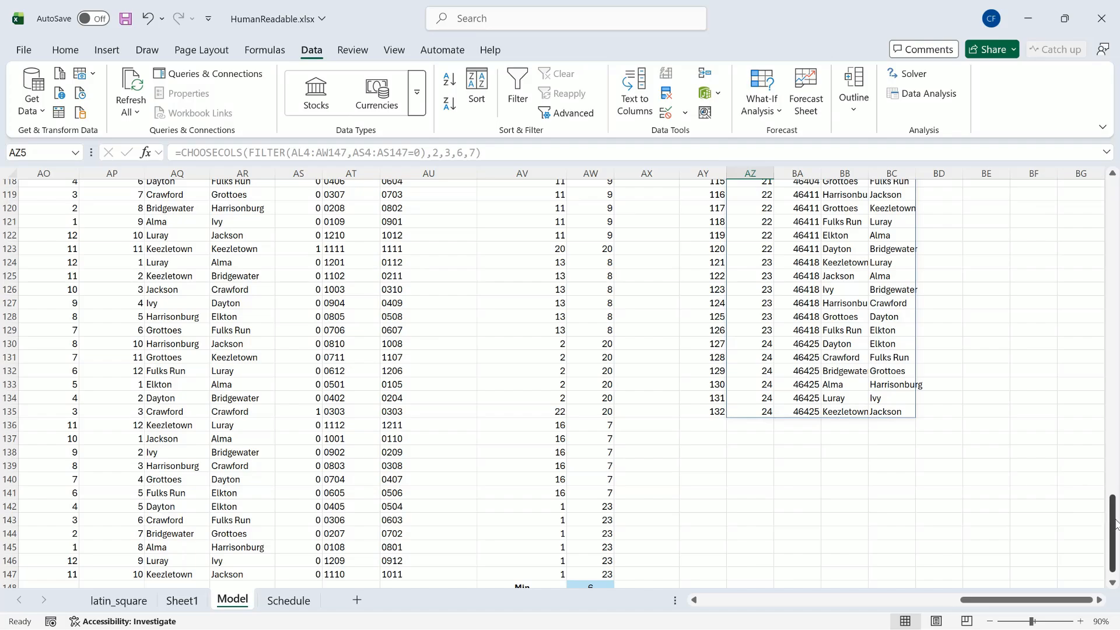
{"action": "left_click_drag", "start_coordinate": [1114, 522], "coordinate": [1115, 174]}
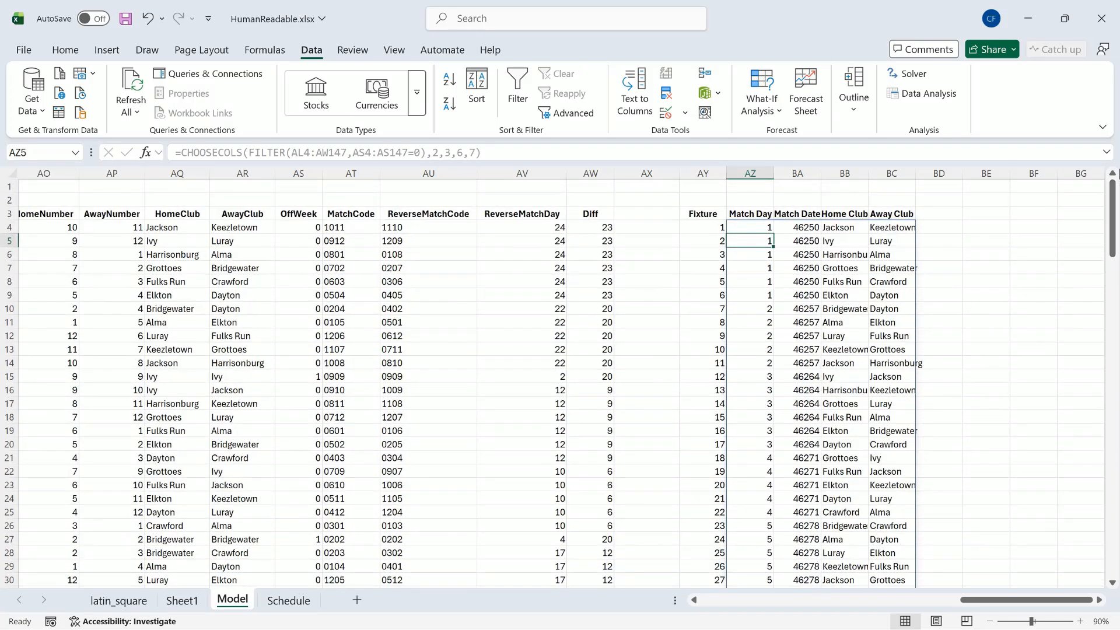
Step: Format all the Match Date values from BA4 down to the last fixture as Short Date
{"action": "left_click", "coordinate": [809, 227]}
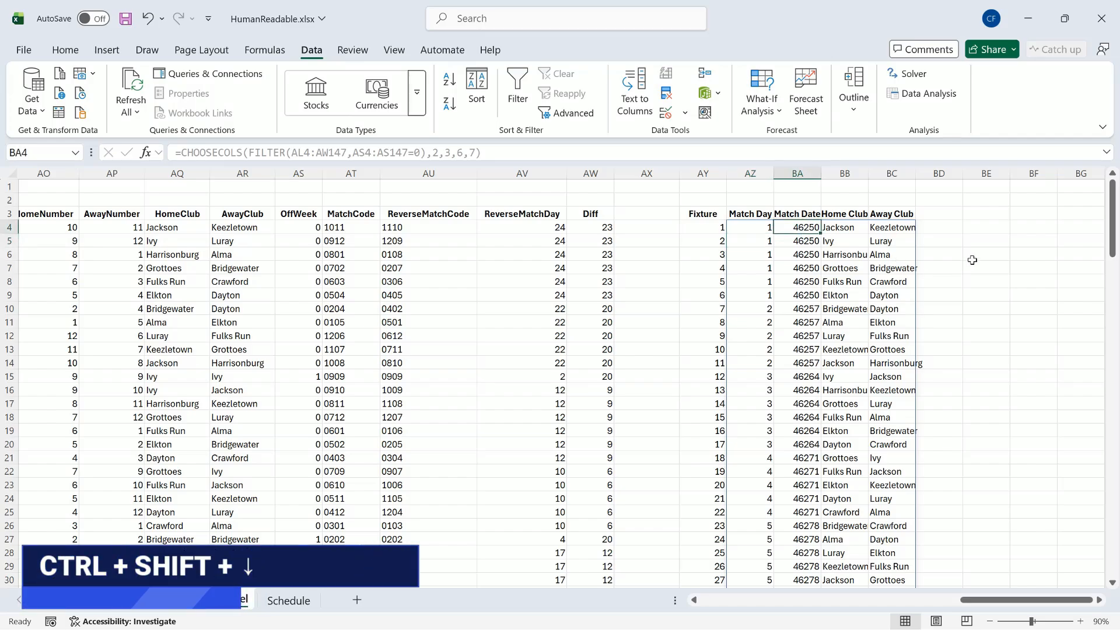
{"action": "key", "text": "ctrl+shift+Down"}
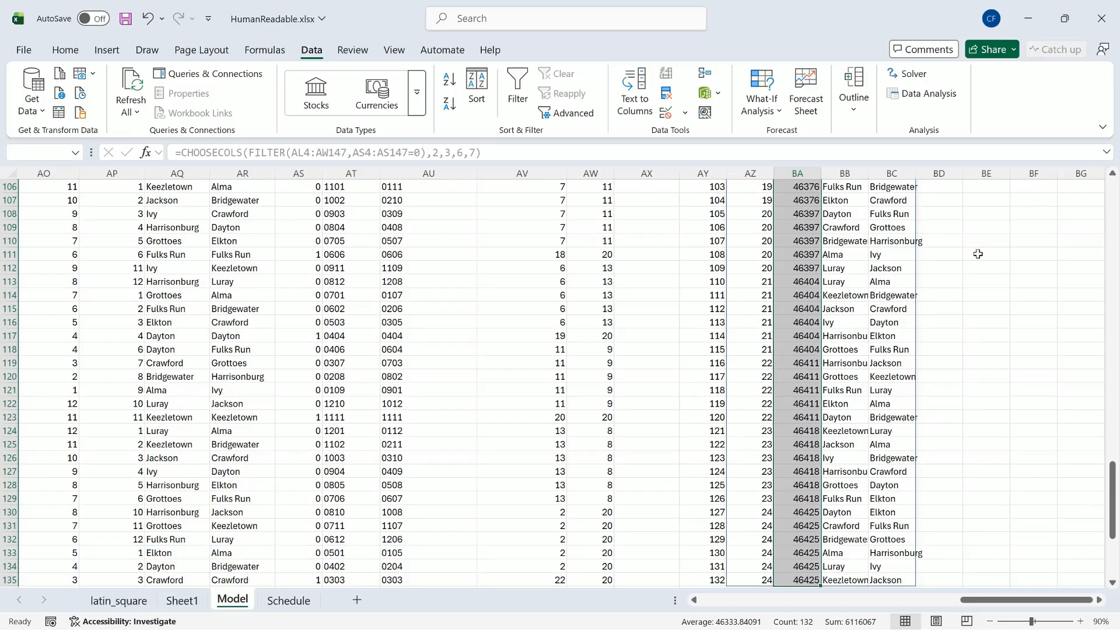
{"action": "left_click", "coordinate": [63, 51]}
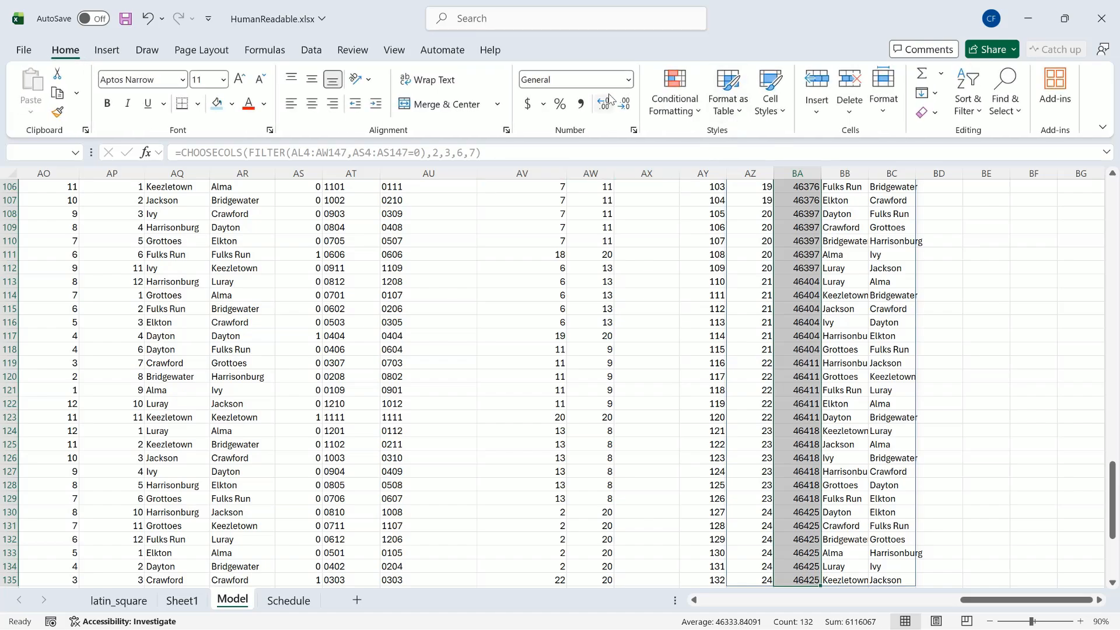
{"action": "left_click", "coordinate": [628, 80]}
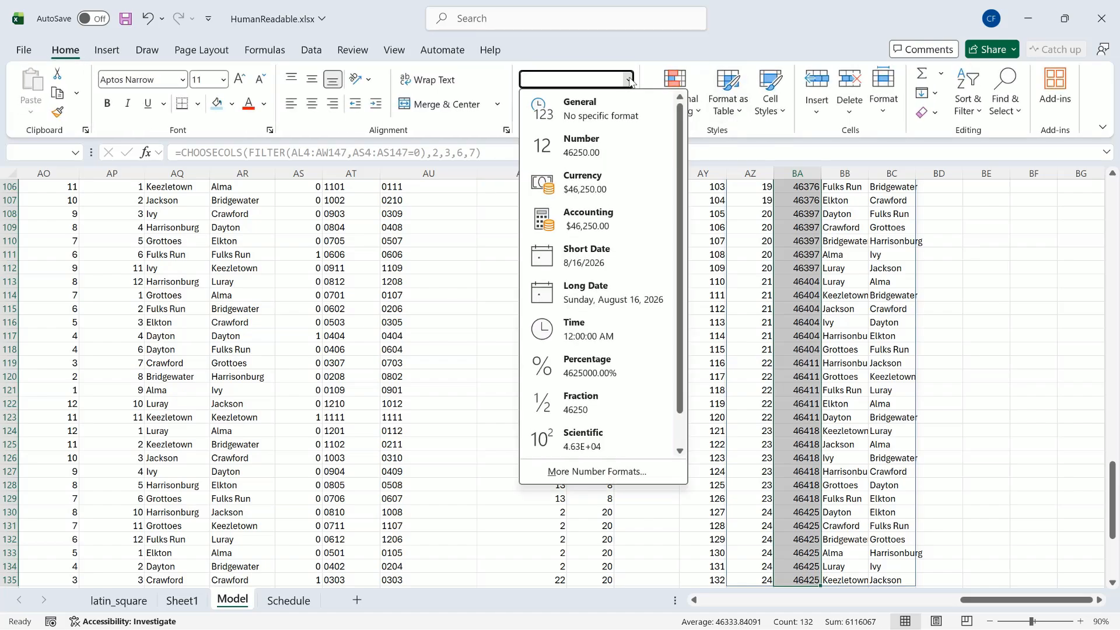
{"action": "left_click", "coordinate": [601, 257]}
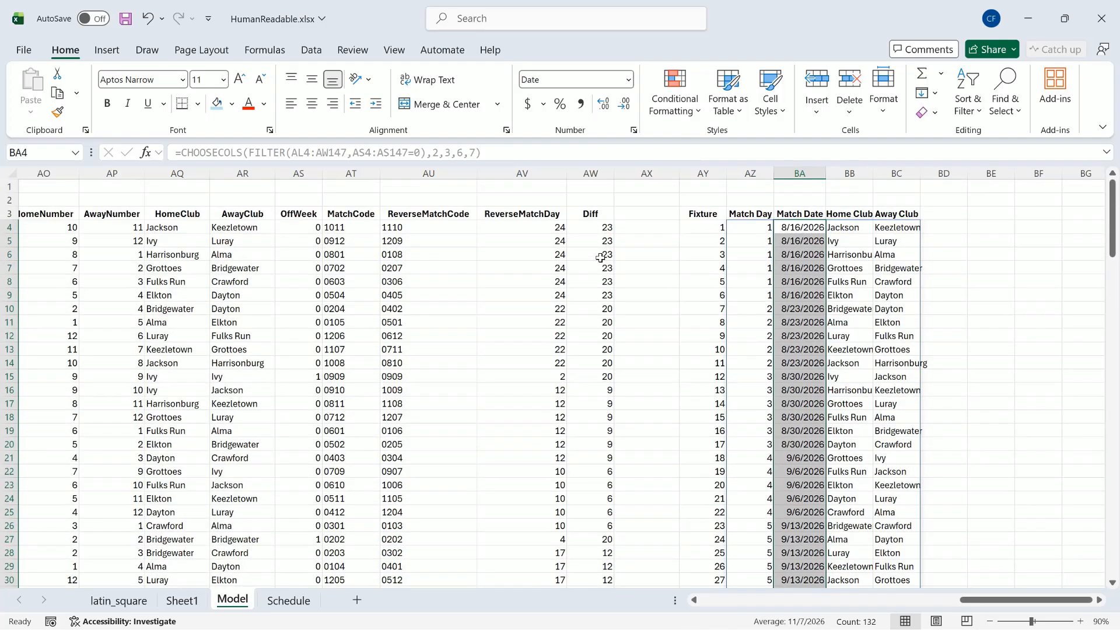
{"action": "left_click", "coordinate": [814, 232]}
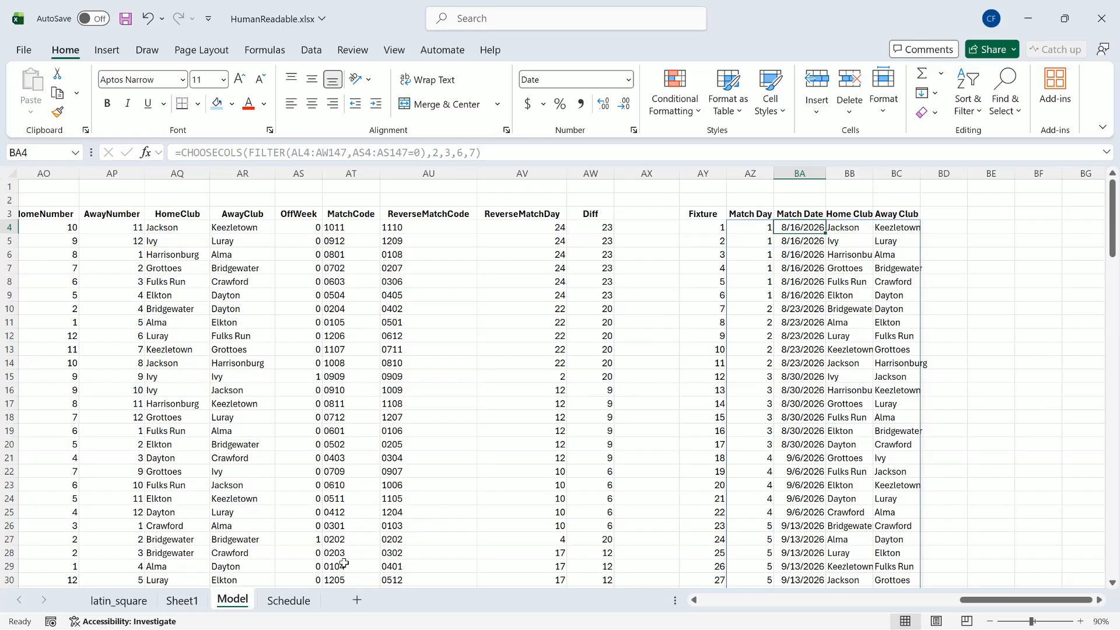
Step: On the Schedule sheet, enter =Model!AZ4# in cell B2 to fill match day, match date, home club and away club
{"action": "left_click", "coordinate": [290, 600]}
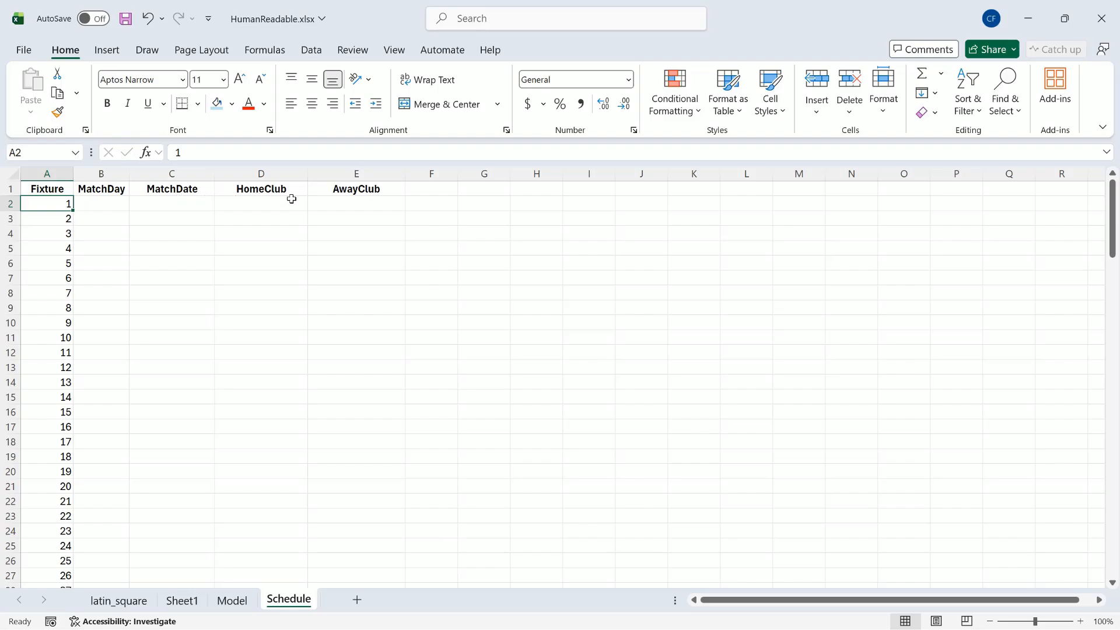
{"action": "left_click", "coordinate": [95, 205]}
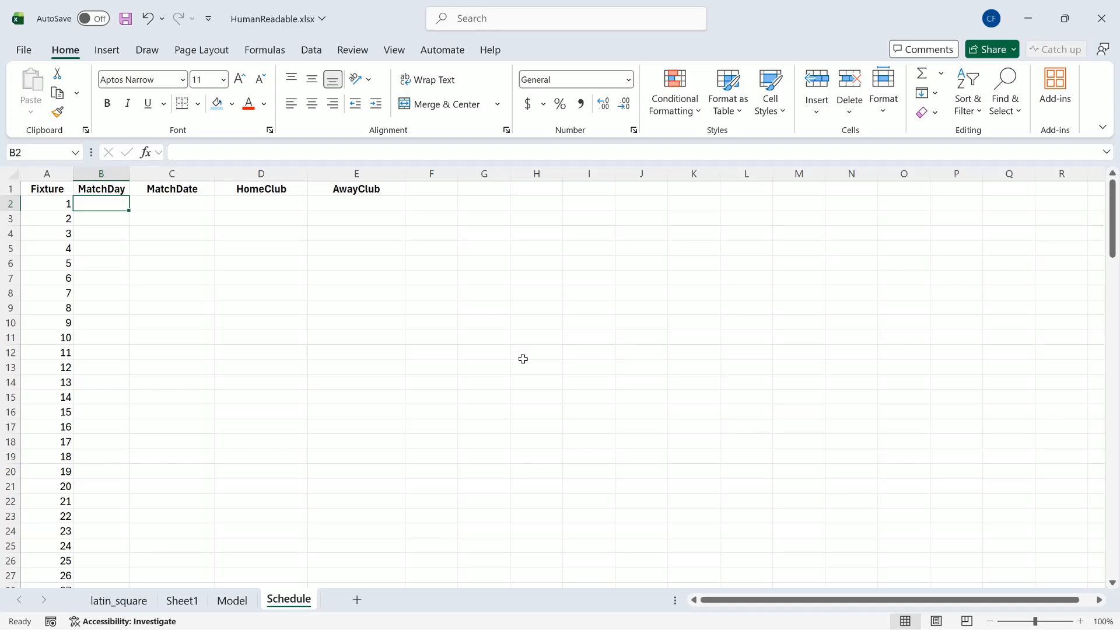
{"action": "type", "text": "="}
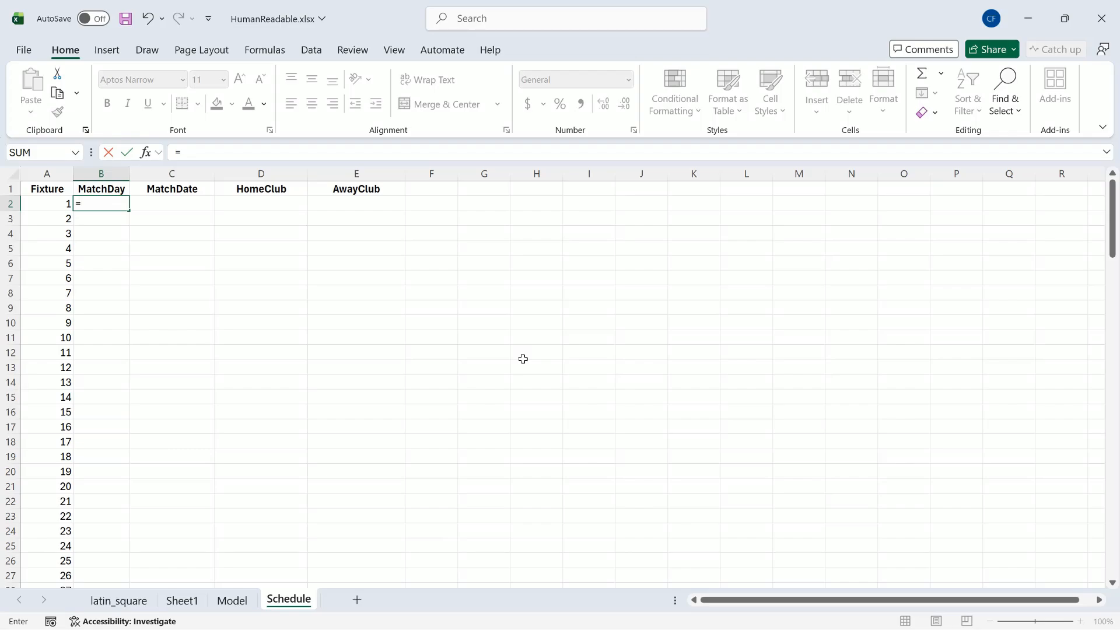
{"action": "type", "text": "Model"}
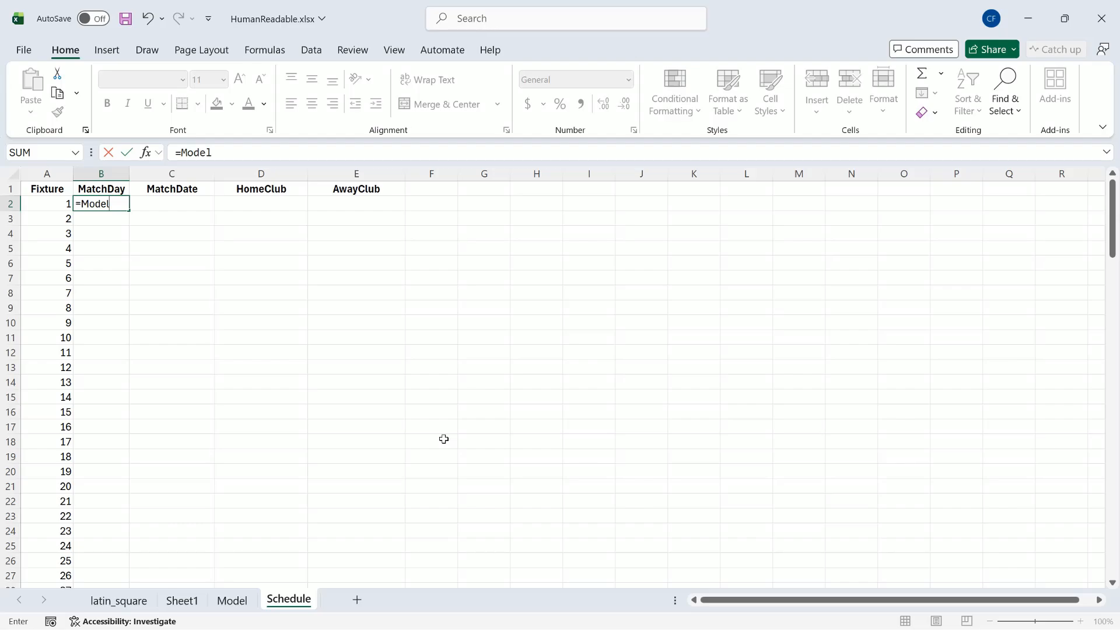
{"action": "type", "text": "!"}
{"action": "type", "text": "AZ4#"}
{"action": "key", "text": "Return"}
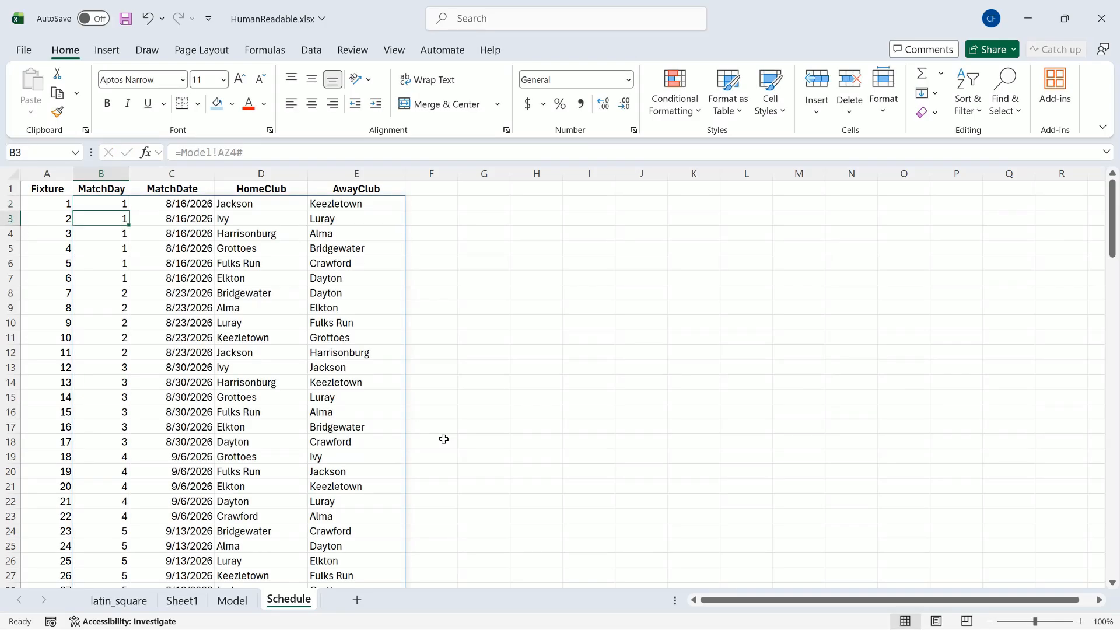
{"action": "left_click", "coordinate": [373, 204]}
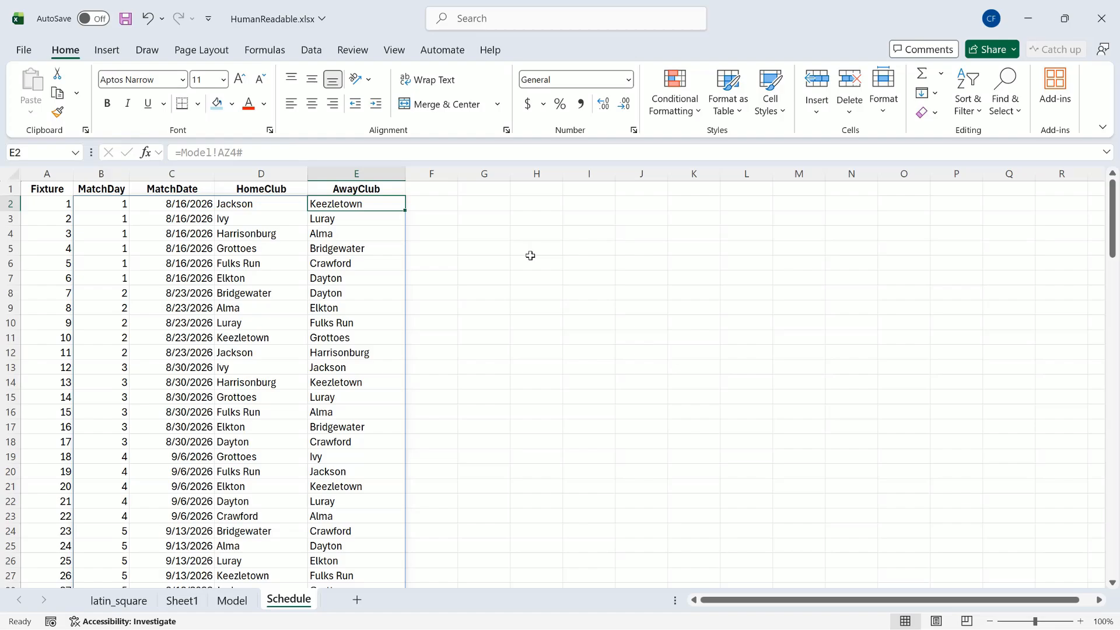
{"action": "left_click", "coordinate": [60, 208]}
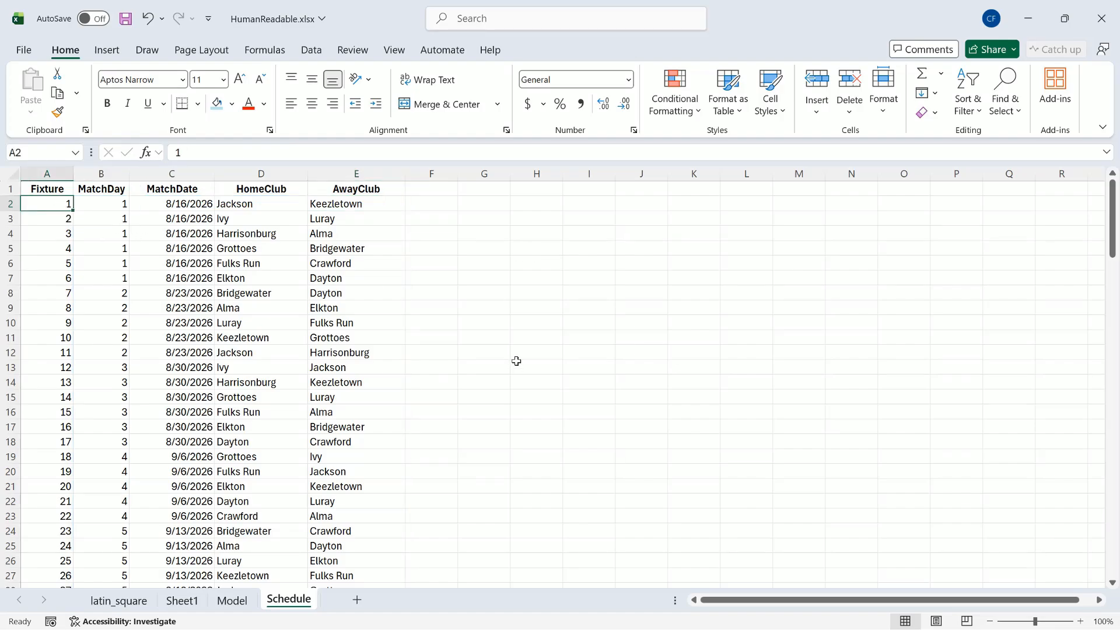